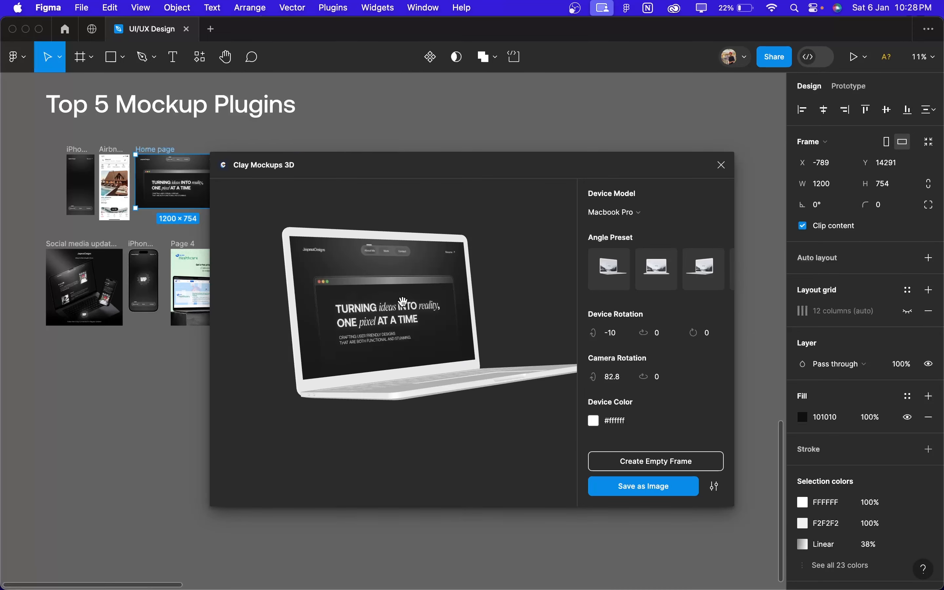
Step: Orbit the Macbook Pro mockup of the Home page and apply the last angle preset, with -20 device rotation
left_click_drag(403, 302, 474, 274)
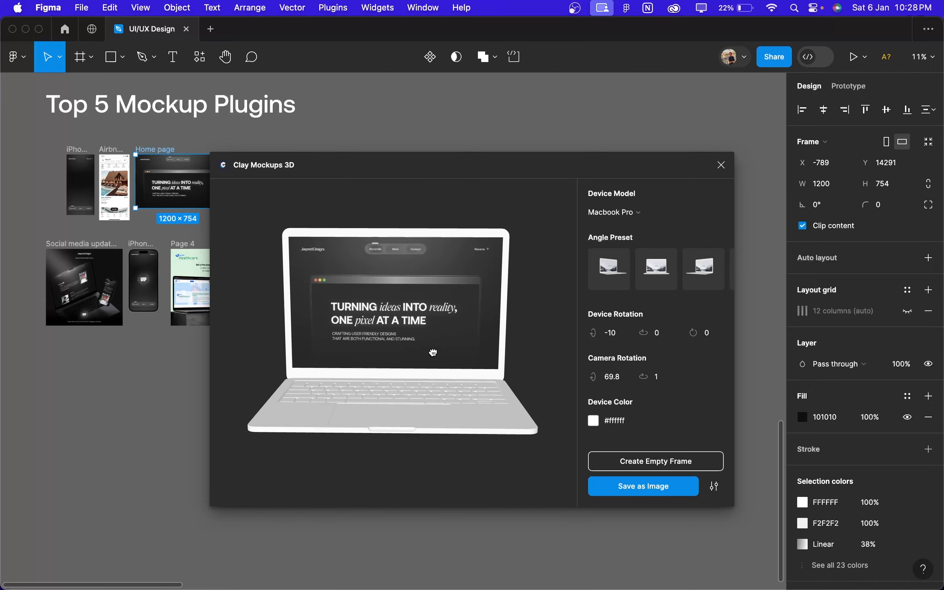
left_click_drag(433, 350, 575, 283)
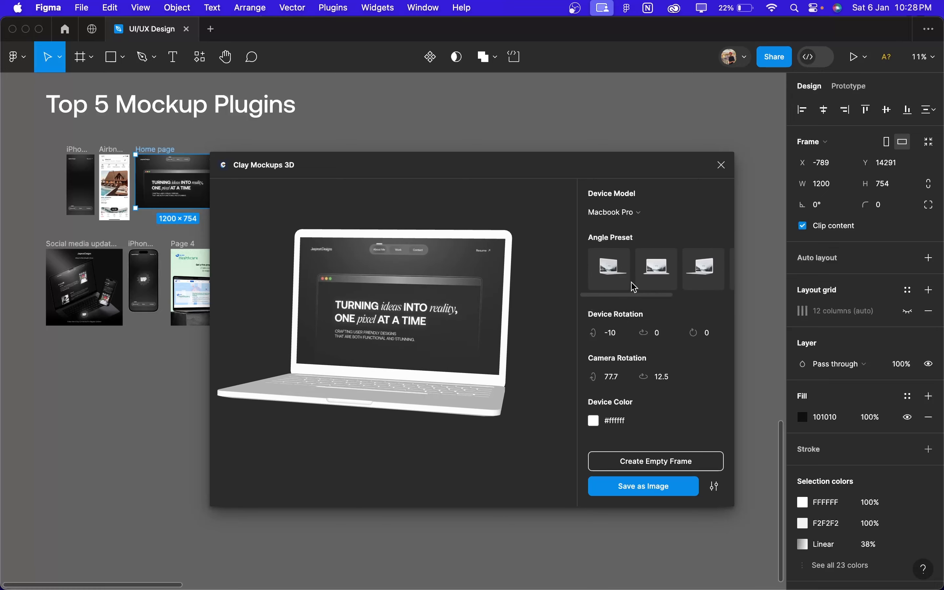
left_click(665, 280)
scroll(665, 281, "right", 3)
left_click(666, 280)
left_click(703, 281)
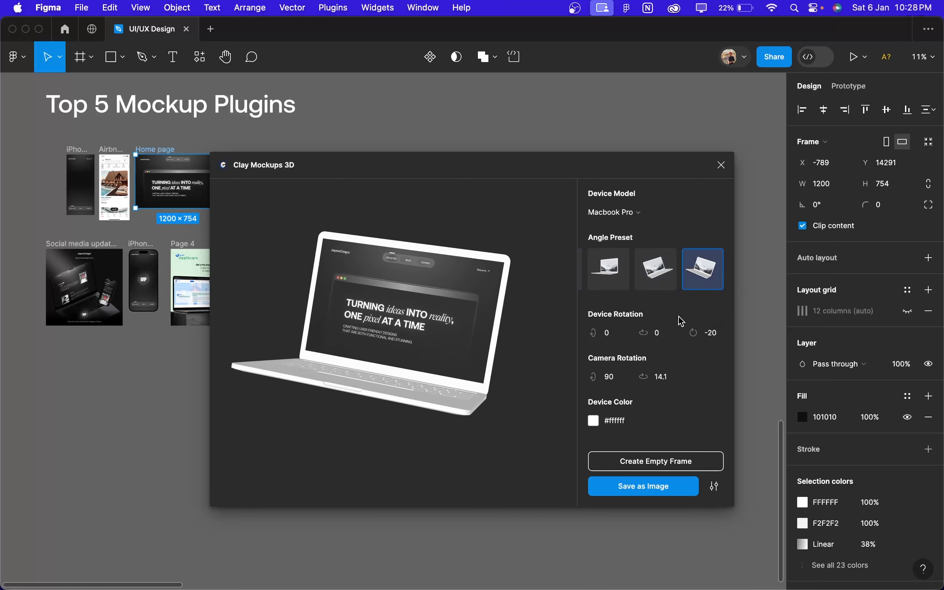
Step: Try the document colors Colors/P1 and Women/primary1 as the laptop mockup's device color
left_click(593, 420)
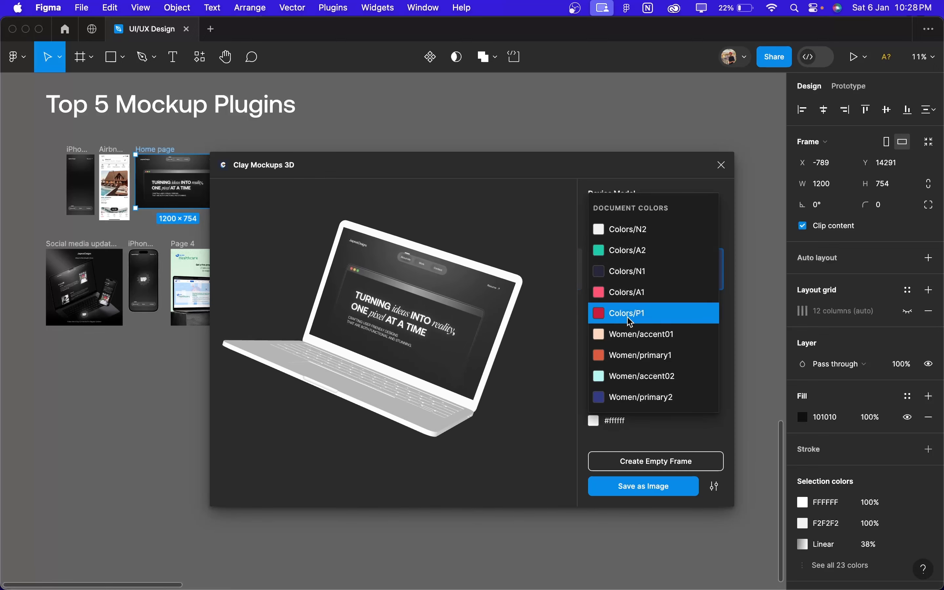
left_click(628, 314)
left_click(600, 414)
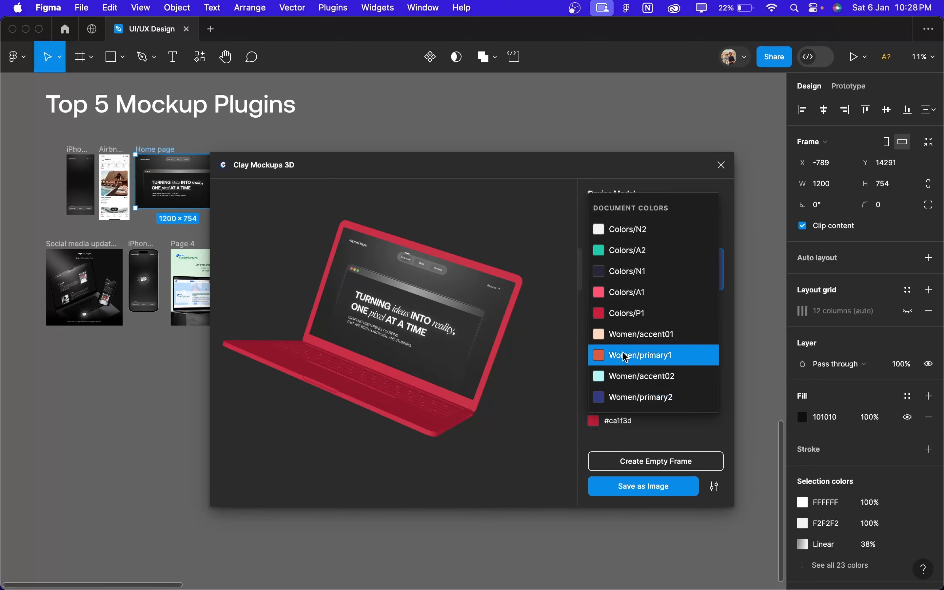
left_click(624, 354)
scroll(431, 514, "down", 2)
scroll(431, 514, "down", 1)
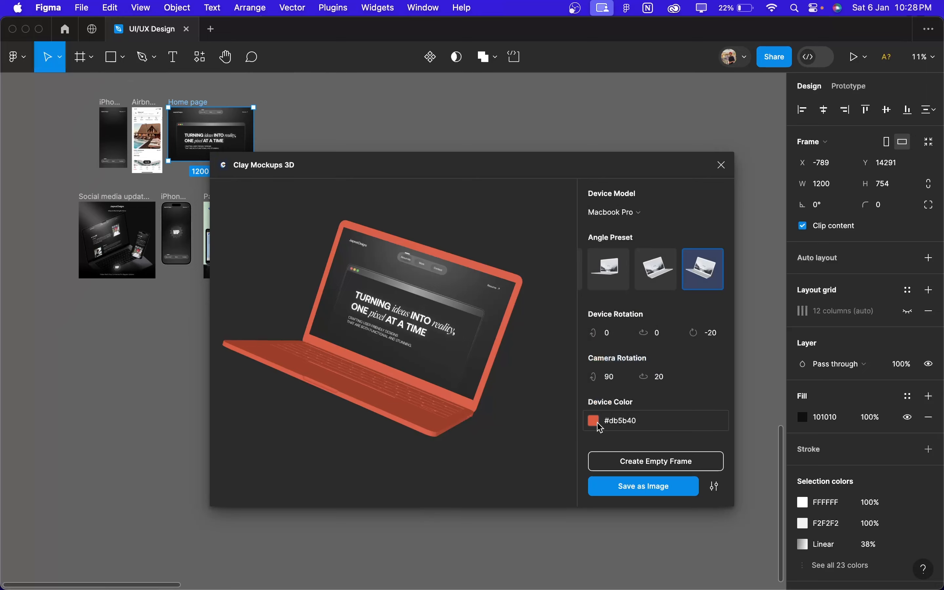
Step: Set the laptop mockup's device color to #26273b and save the mockup as an image on the canvas
left_click(599, 425)
left_click(629, 290)
left_click(634, 488)
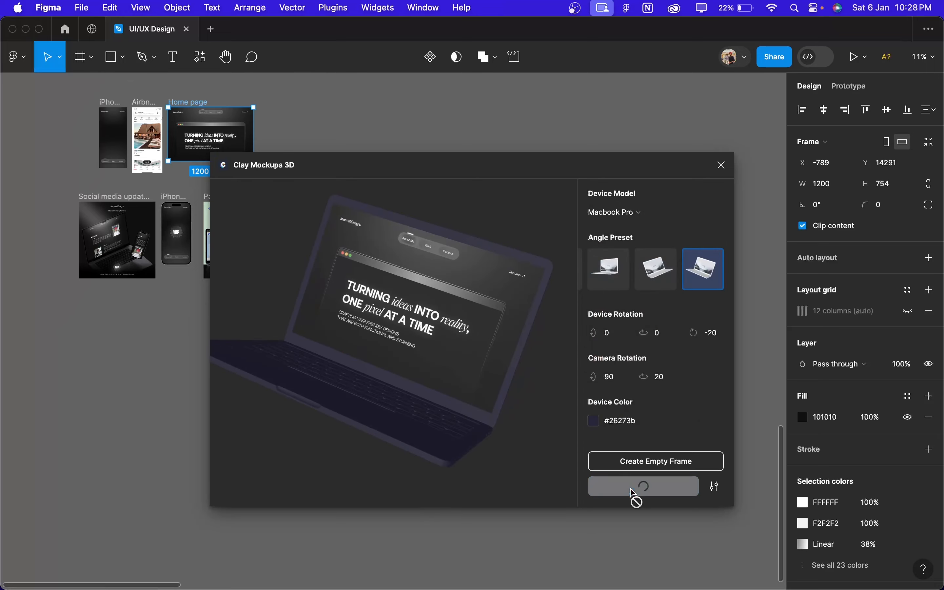
scroll(576, 532, "down", 10)
left_click(616, 508)
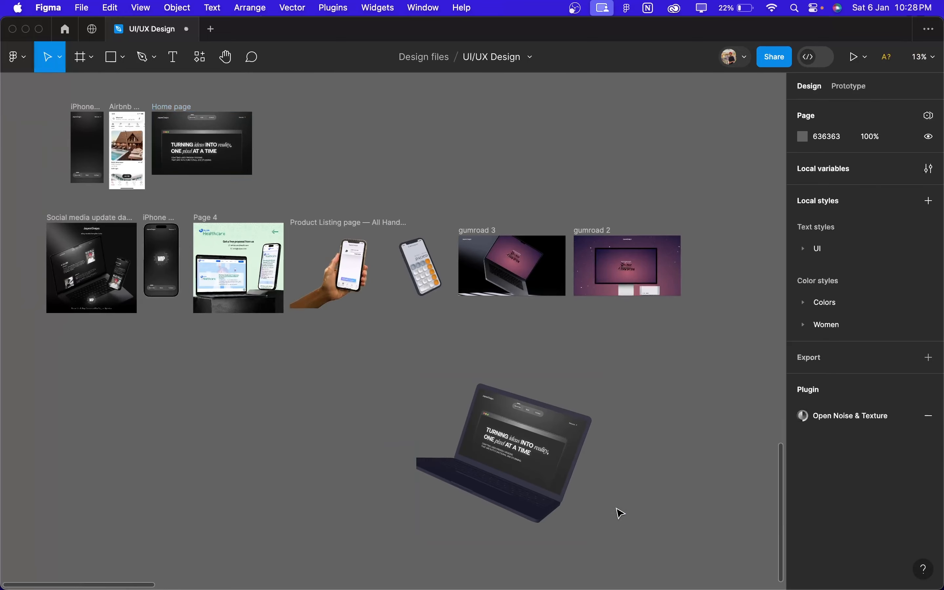
left_click(573, 506)
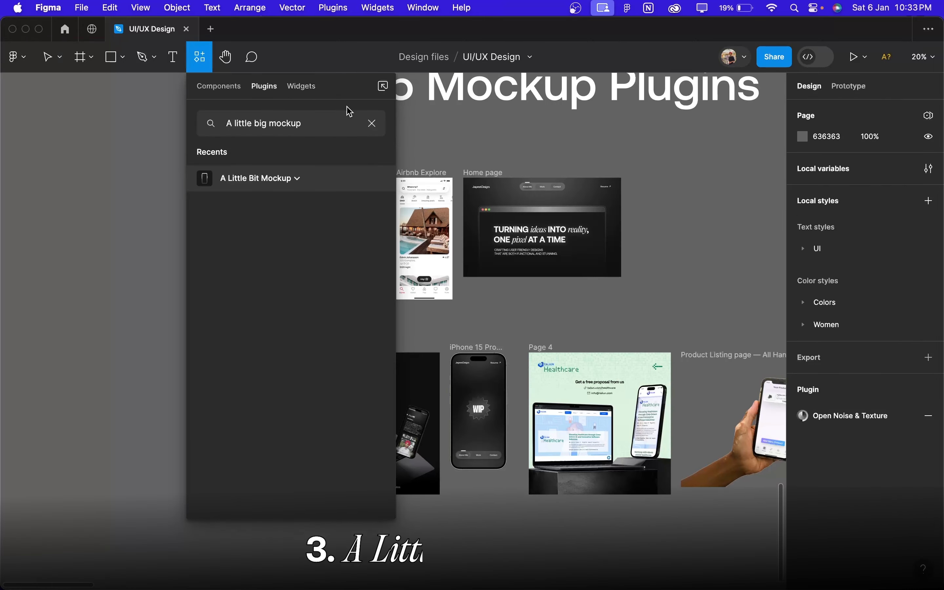
Step: Add a light device frame to the Airbnb Explore frame with the A Little Bit Mockup plugin
scroll(506, 248, "left", 3)
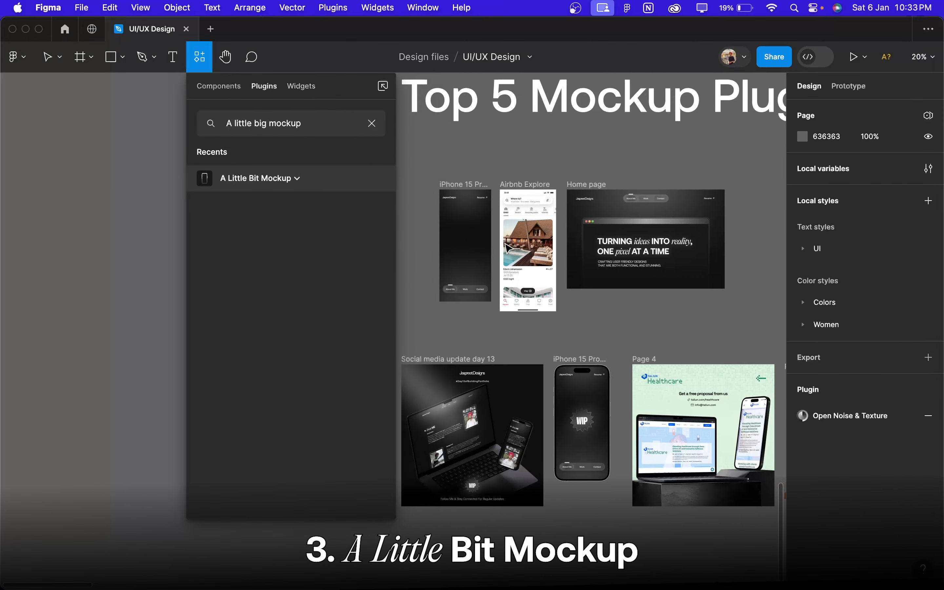
scroll(507, 248, "up", 5)
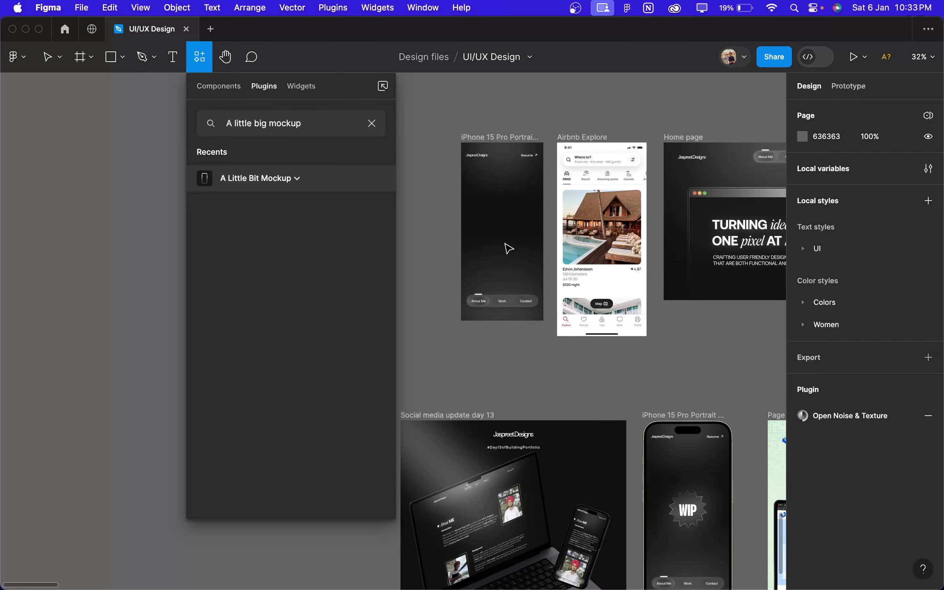
scroll(508, 247, "right", 3)
scroll(509, 247, "up", 2)
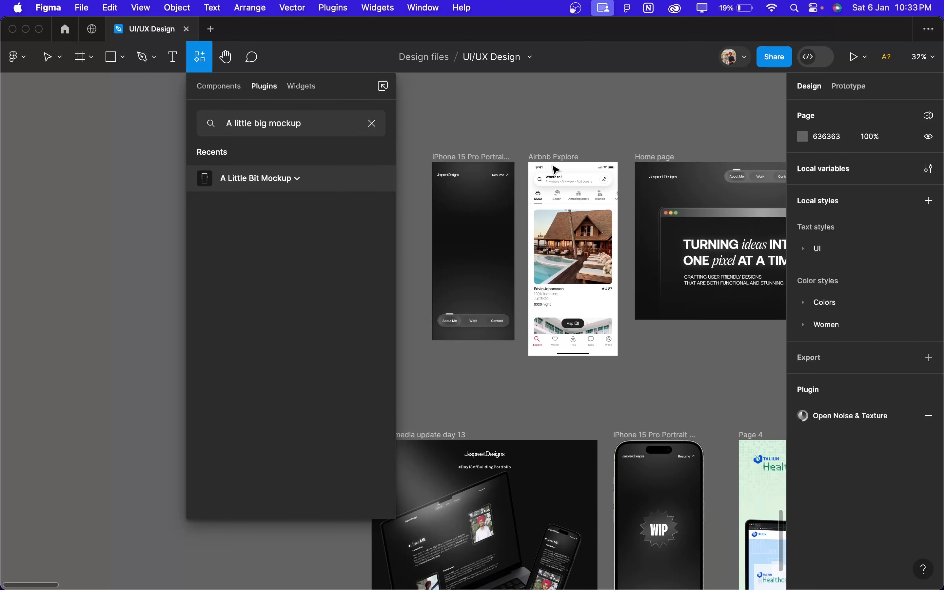
left_click(562, 157)
key("shift+i")
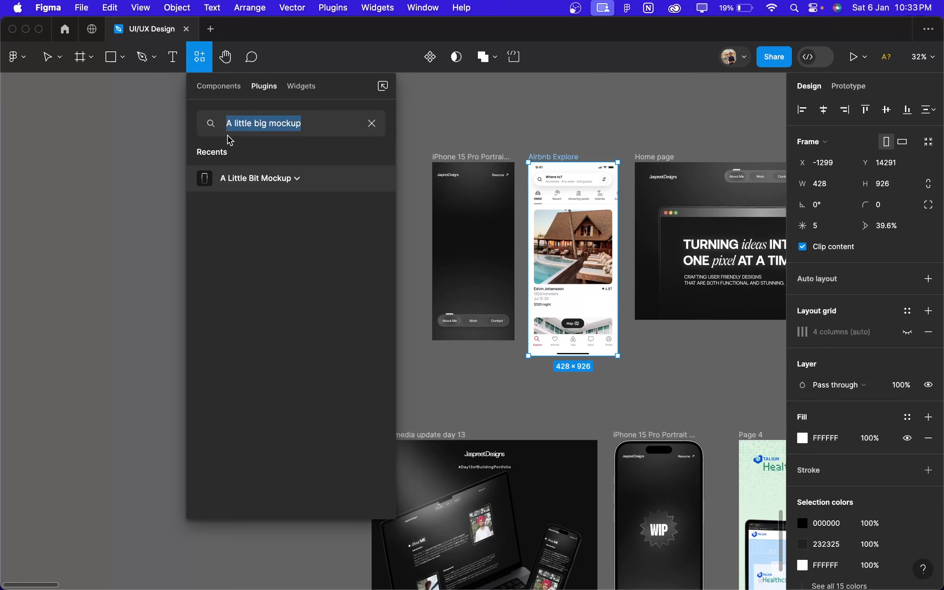
left_click(298, 179)
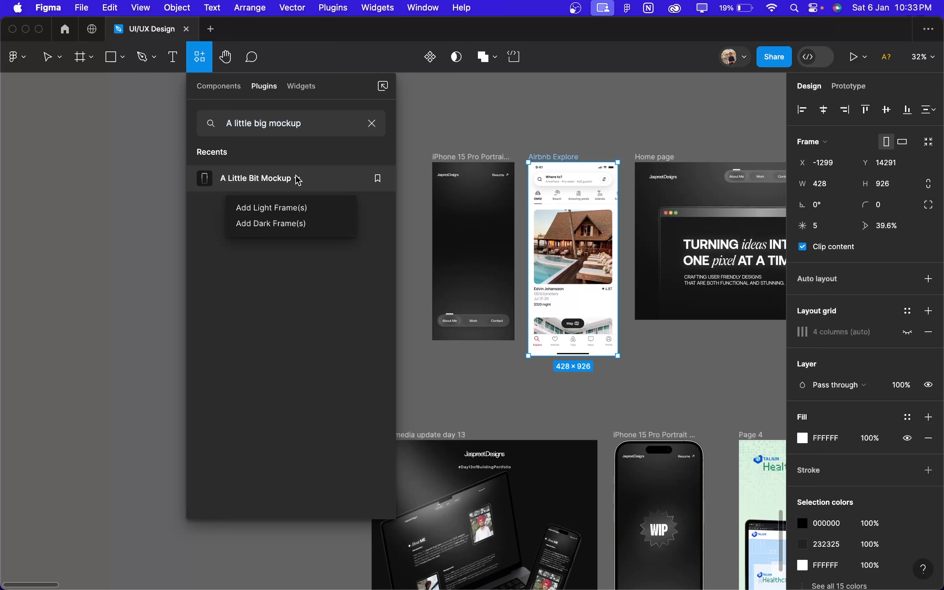
left_click(284, 210)
left_click(682, 381)
scroll(682, 381, "up", 5)
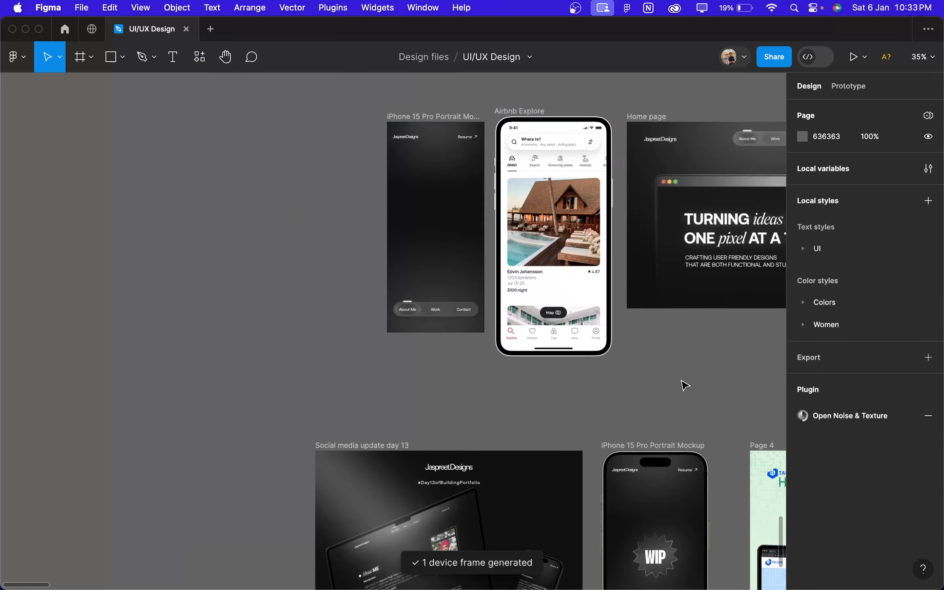
Step: Add a light device frame to the dark iPhone 15 Pro Portrait frame beside Airbnb Explore with A Little Bit Mockup
scroll(682, 381, "down", 5)
left_click(452, 148)
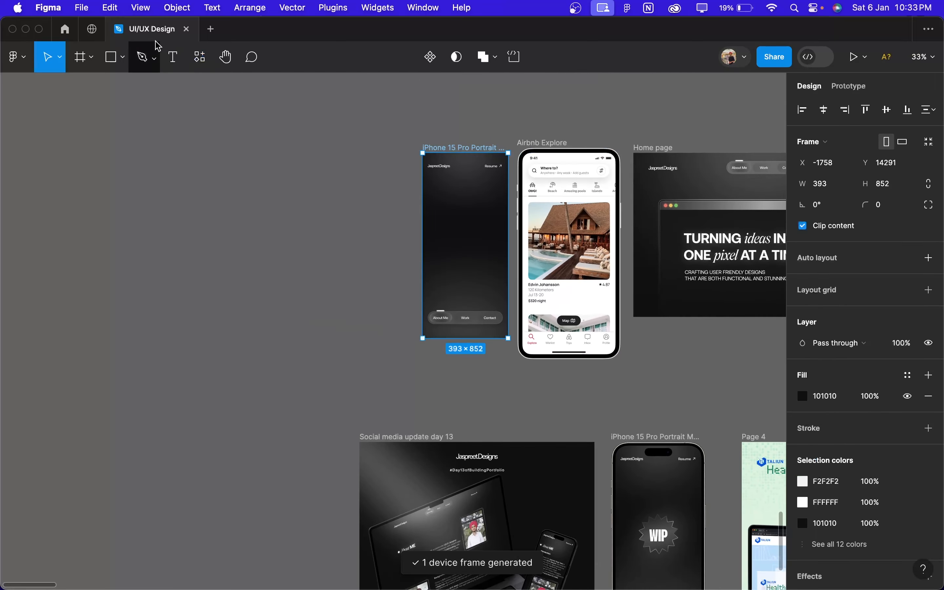
left_click(200, 57)
left_click(247, 189)
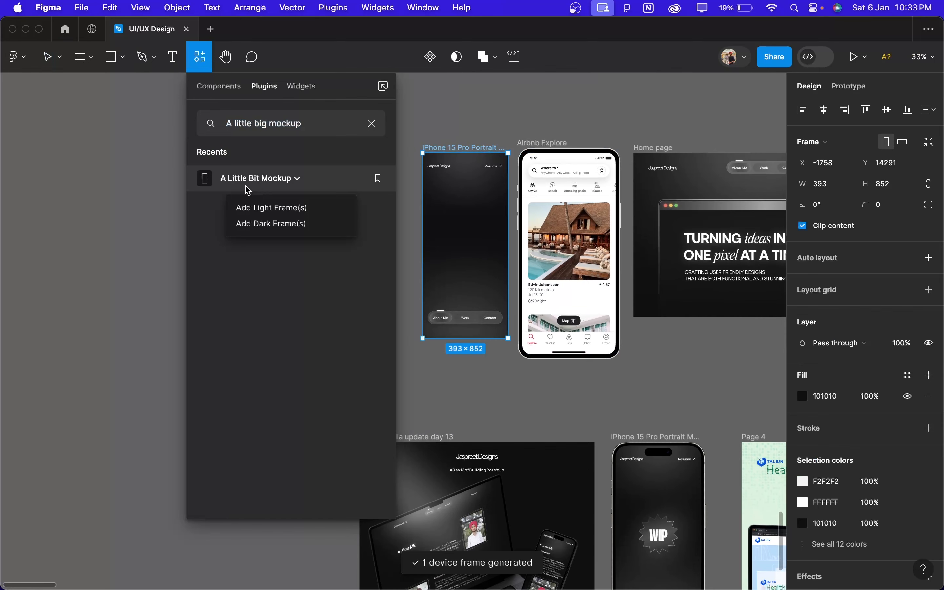
left_click(257, 208)
scroll(435, 297, "up", 3)
left_click(481, 417)
scroll(480, 417, "left", 4)
scroll(481, 417, "up", 3)
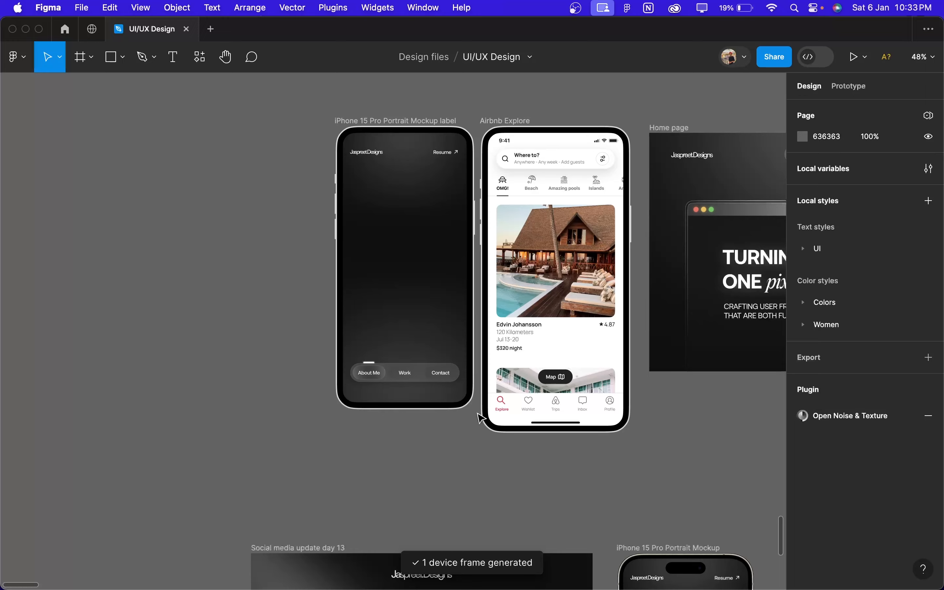
scroll(480, 417, "down", 5)
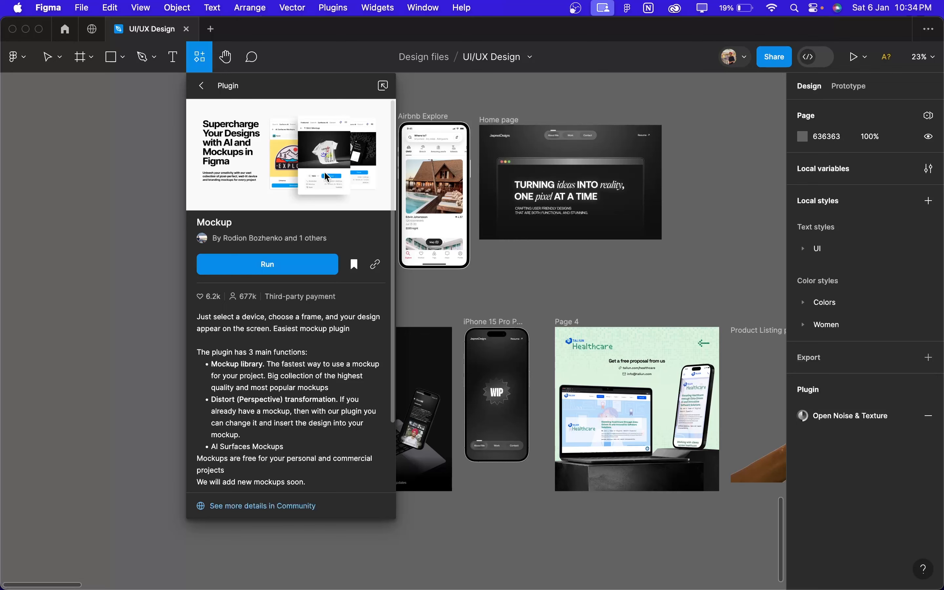
Step: Read through the Mockup plugin's description and run the plugin
scroll(327, 177, "down", 2)
scroll(300, 323, "down", 1)
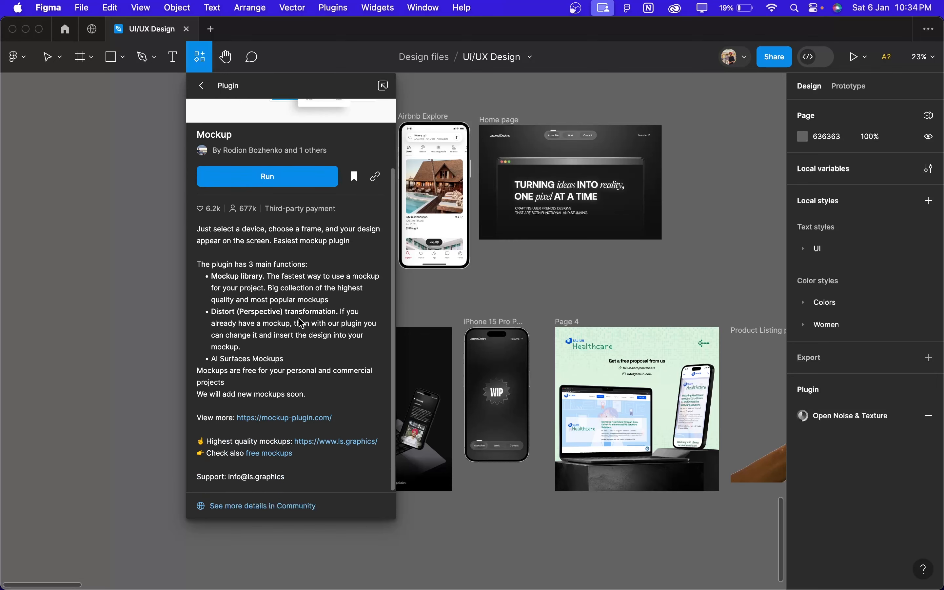
scroll(300, 323, "up", 2)
scroll(300, 323, "down", 2)
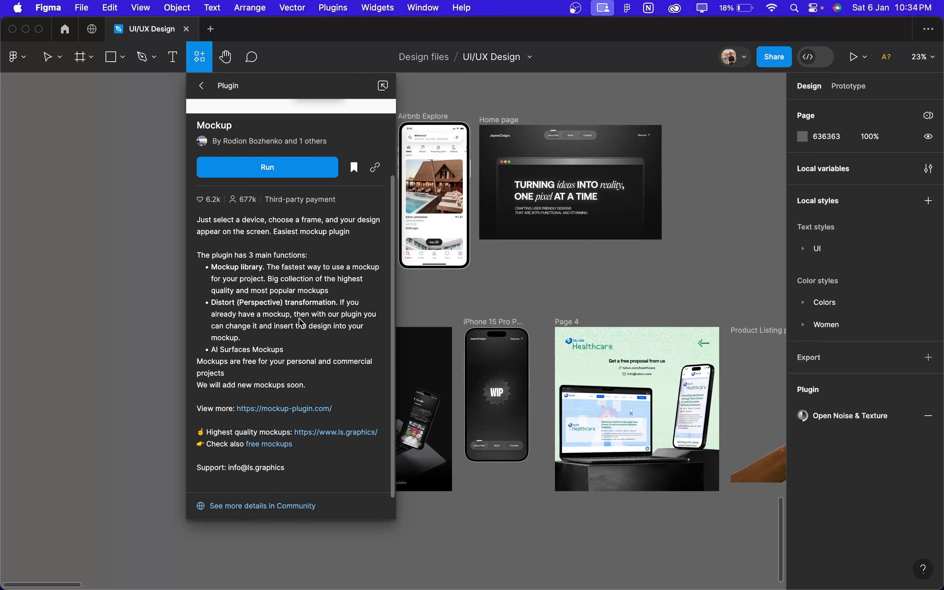
scroll(301, 323, "up", 2)
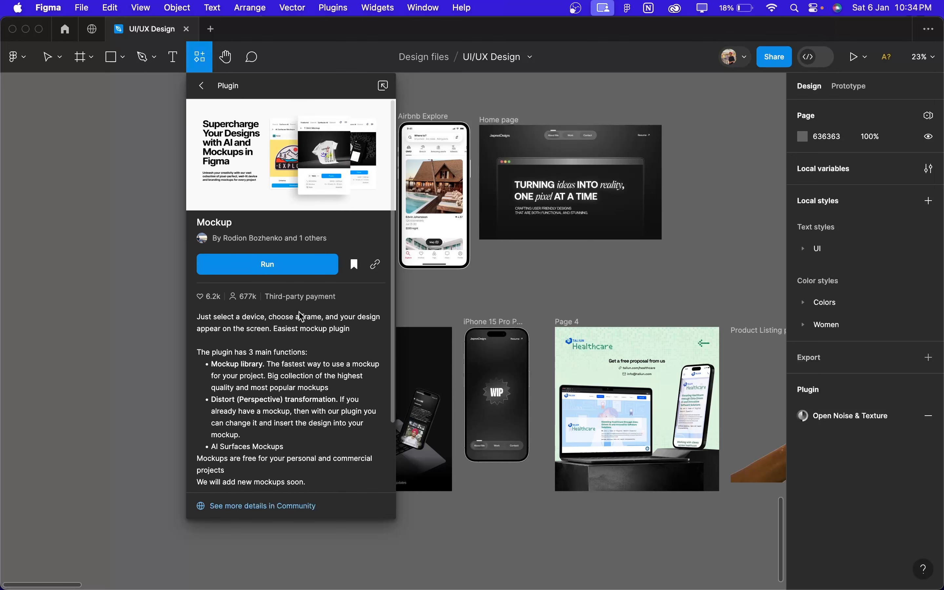
left_click(301, 270)
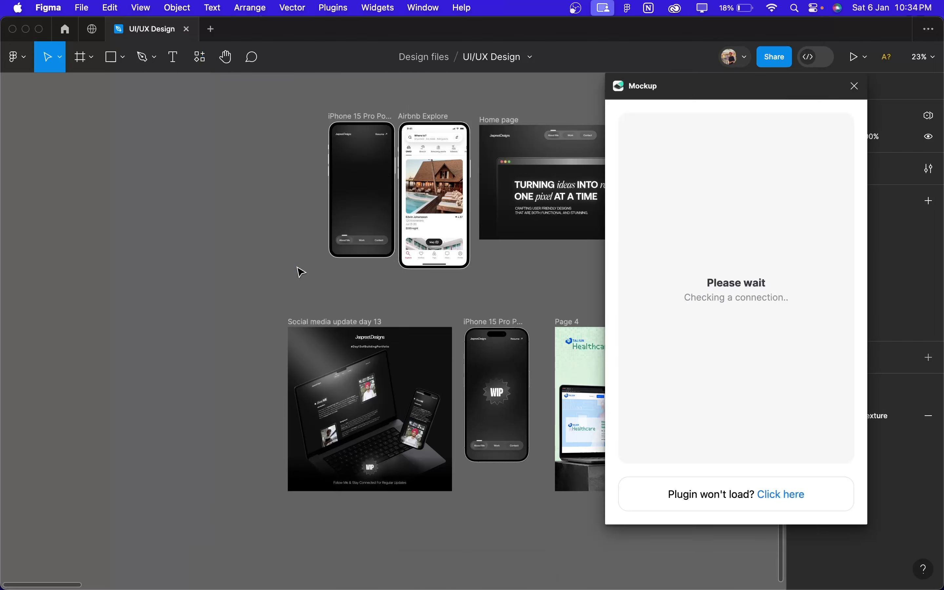
Step: Browse the Mockup plugin's Featured collections and the iMac mockups in its Find section
scroll(300, 271, "right", 1)
scroll(751, 315, "down", 6)
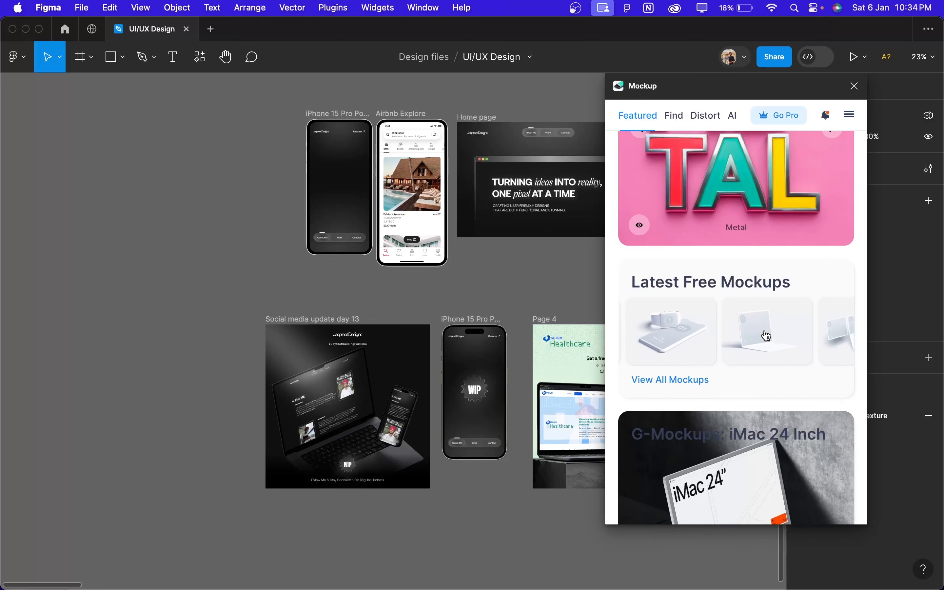
scroll(765, 336, "down", 1)
scroll(765, 335, "down", 15)
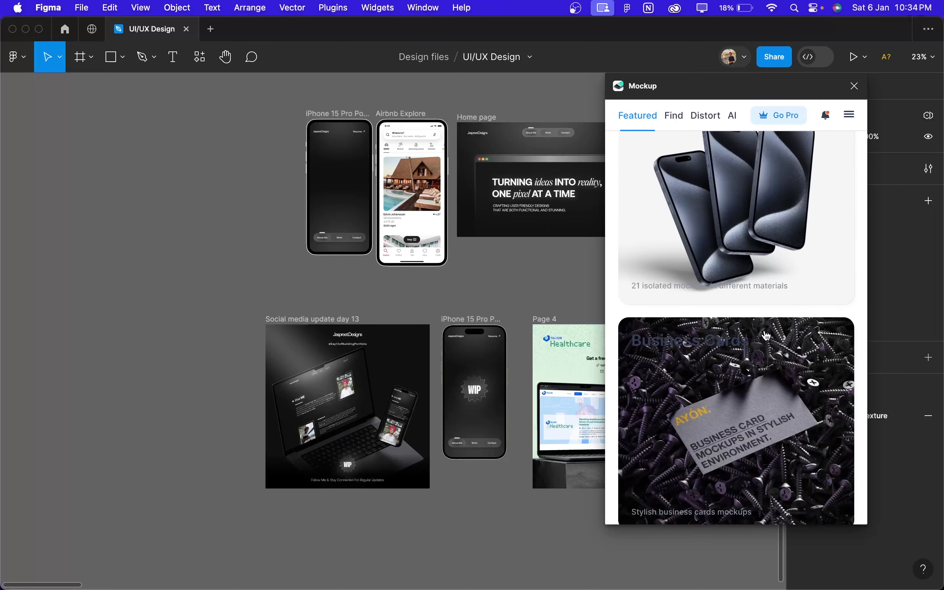
scroll(766, 336, "down", 10)
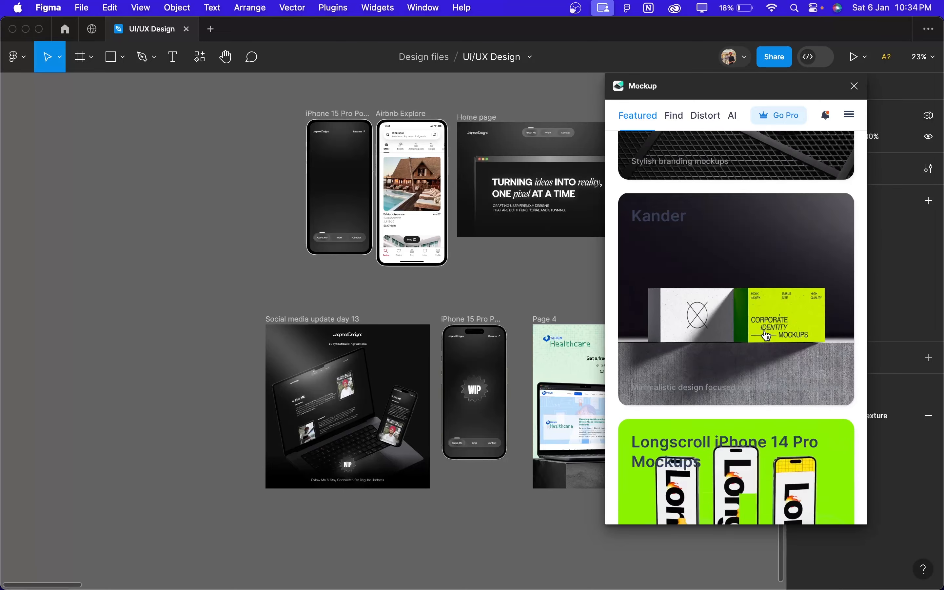
left_click(674, 115)
scroll(706, 331, "down", 5)
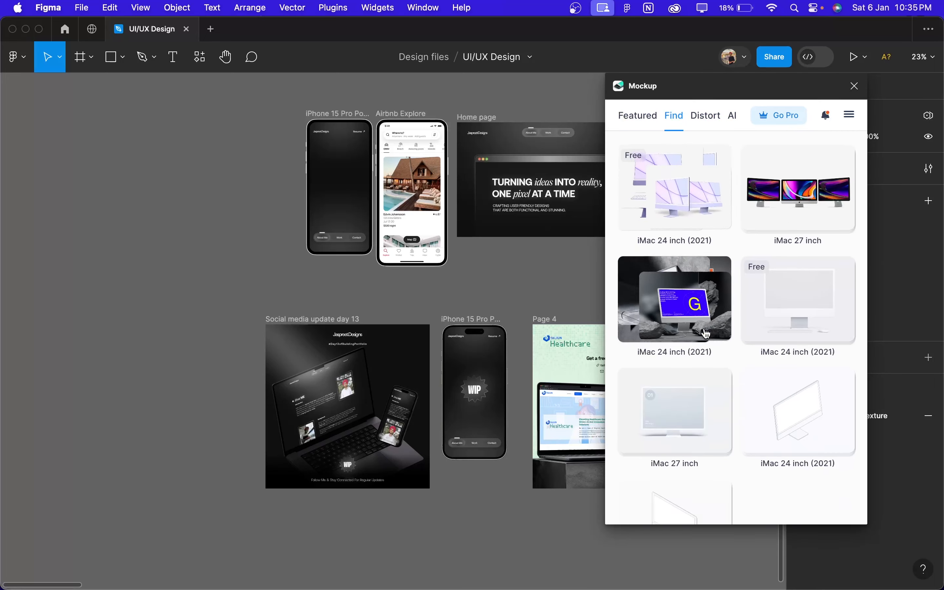
scroll(683, 273, "up", 5)
Step: Return to the featured mockups, open the full Latest Free Mockups collection and browse its device and print designs
left_click(637, 115)
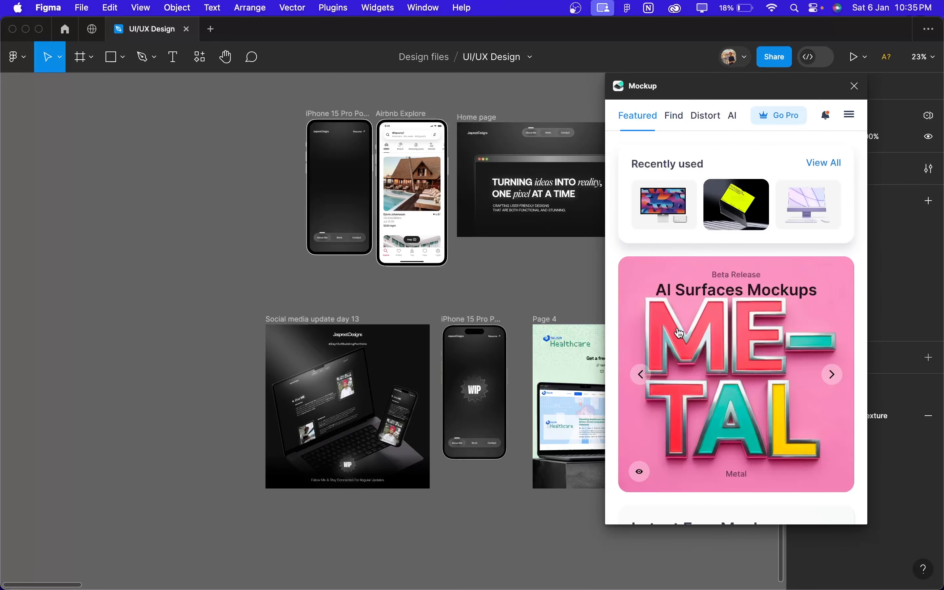
scroll(678, 333, "down", 10)
scroll(678, 332, "up", 4)
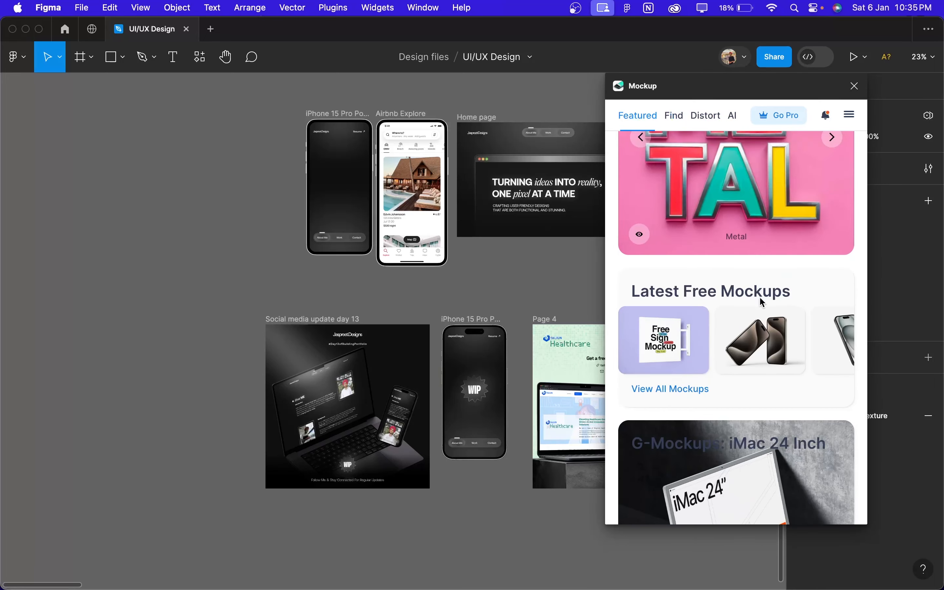
left_click(680, 389)
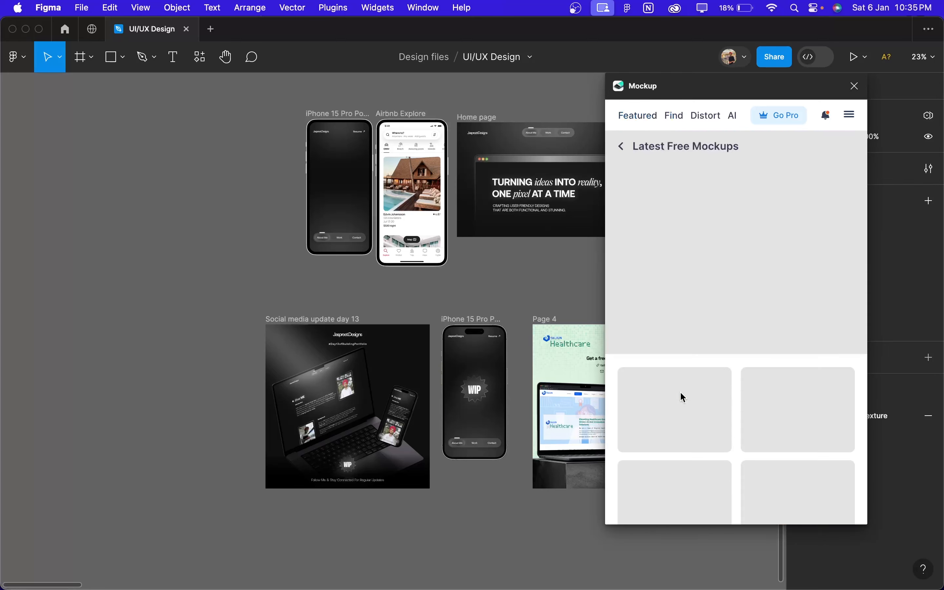
scroll(680, 395, "down", 8)
scroll(680, 397, "down", 15)
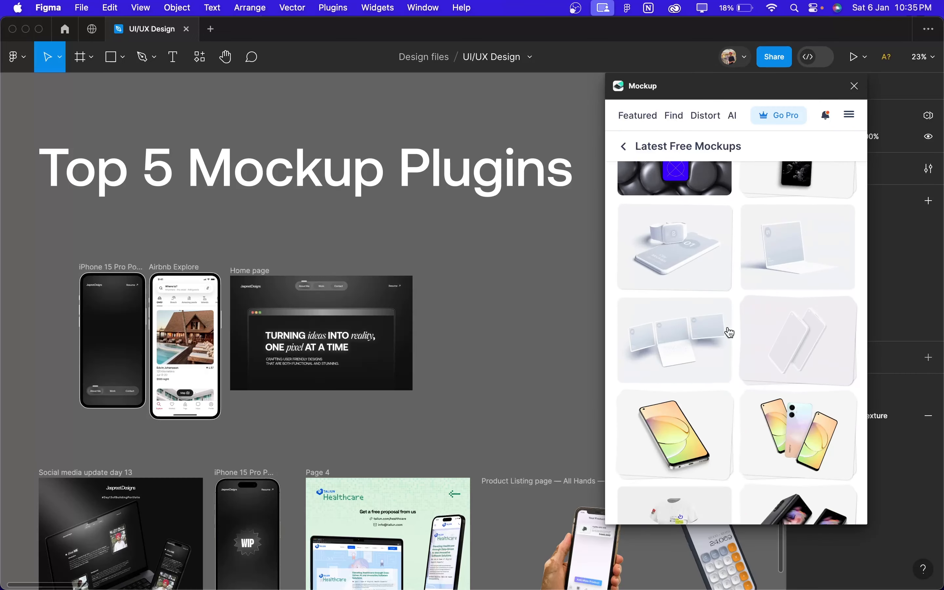
scroll(729, 333, "down", 5)
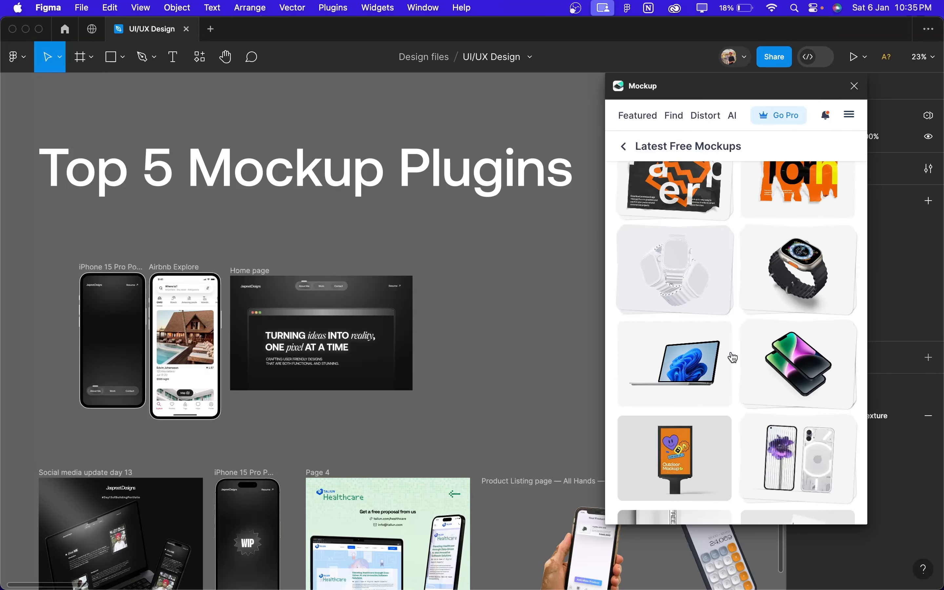
scroll(741, 331, "down", 6)
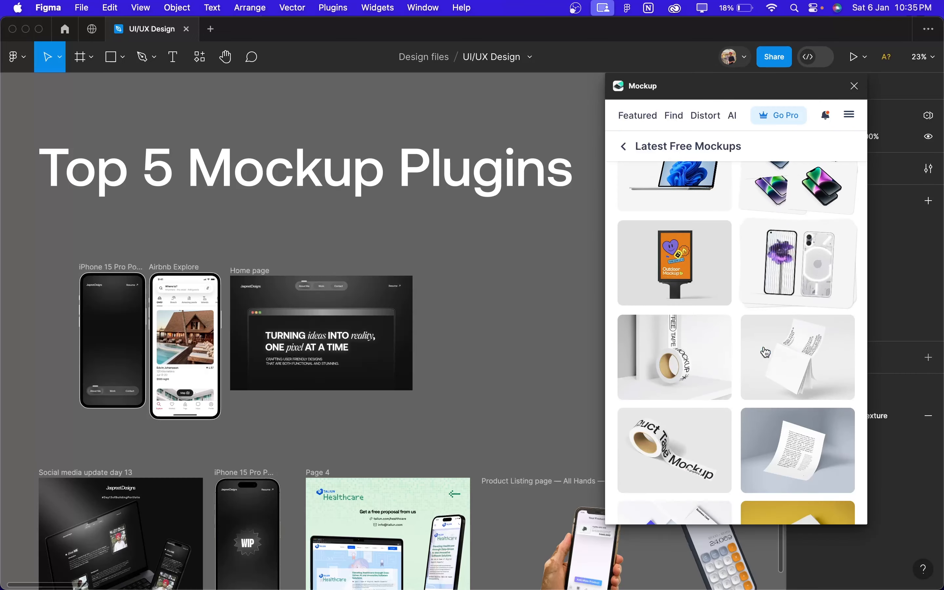
scroll(765, 352, "up", 3)
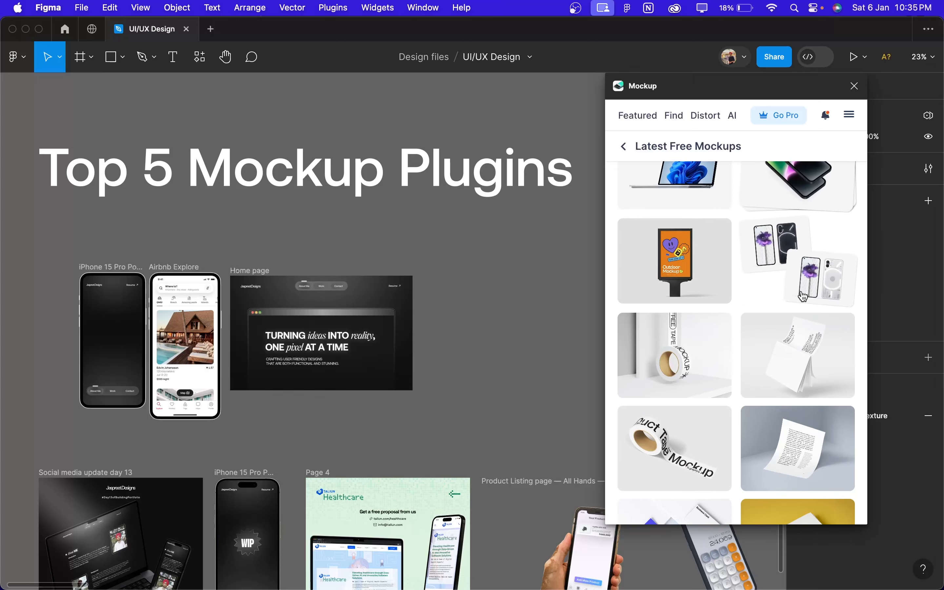
scroll(806, 283, "up", 10)
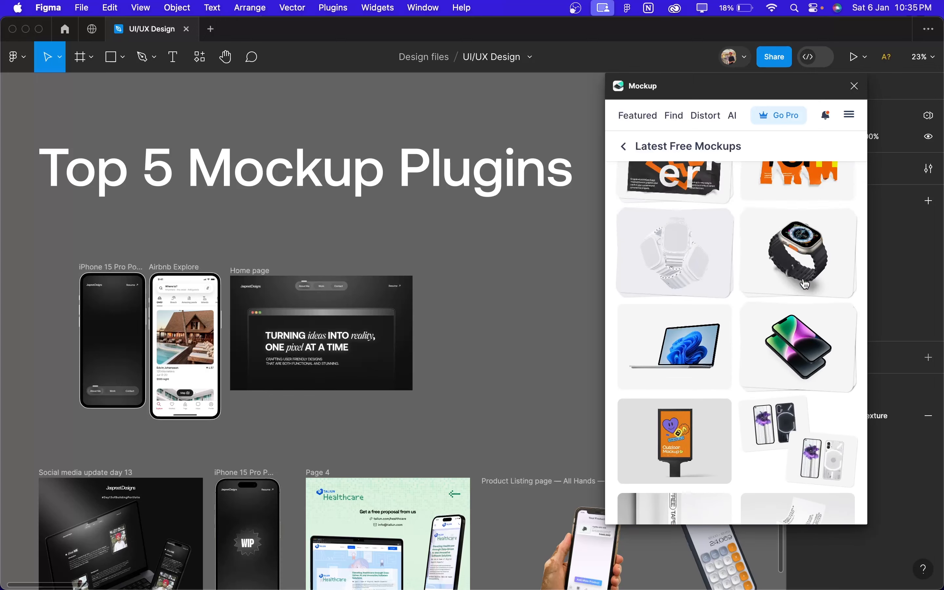
Step: Open the Longscroll Browser mockup from the Latest Free Mockups and apply the Home page frame to it with the default crop
scroll(779, 308, "up", 15)
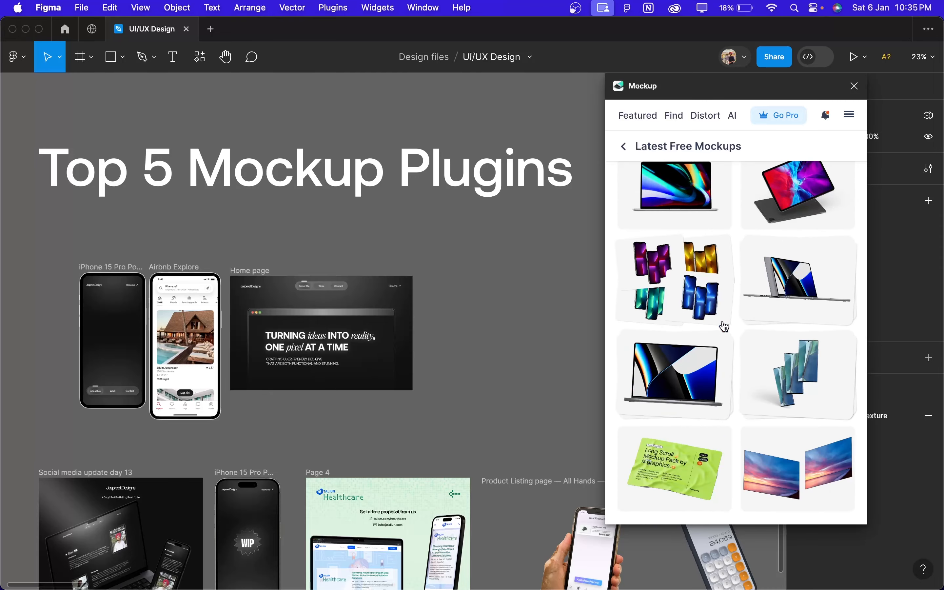
scroll(509, 389, "up", 2)
scroll(509, 390, "right", 2)
left_click(641, 448)
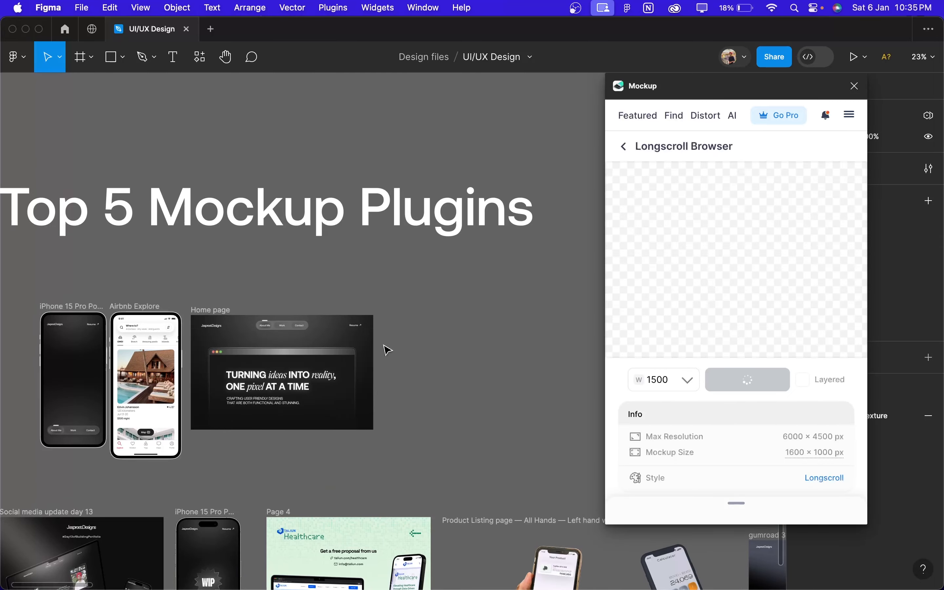
left_click(281, 327)
left_click(707, 267)
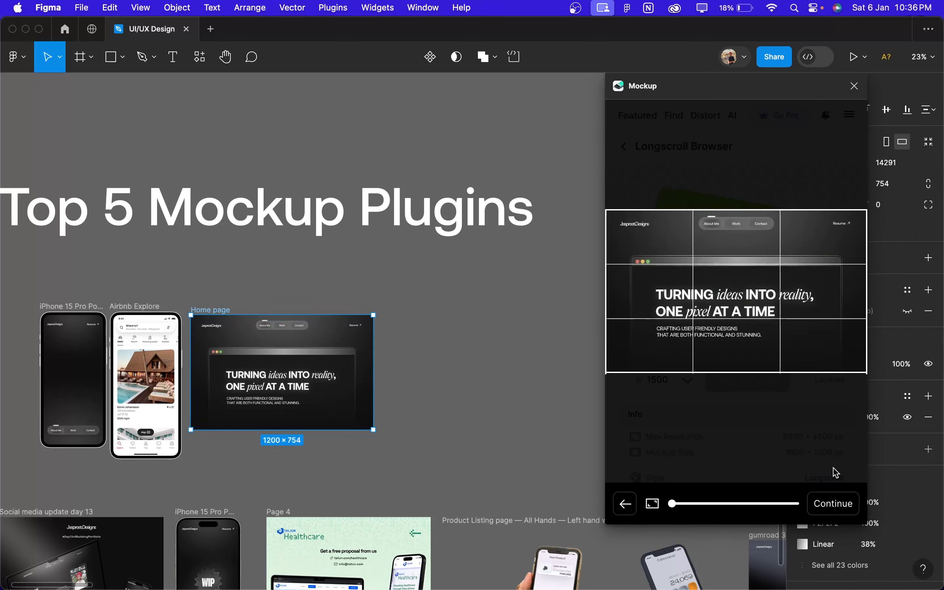
left_click(833, 504)
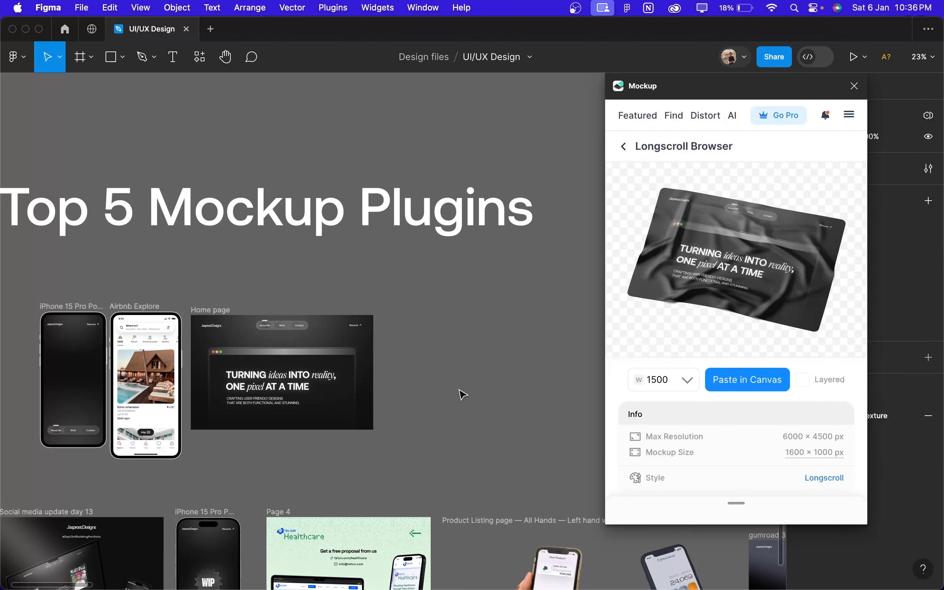
Step: Paste the Longscroll Browser mockup into the canvas at width 1500 and place it beside the Home page frame
scroll(462, 394, "up", 3)
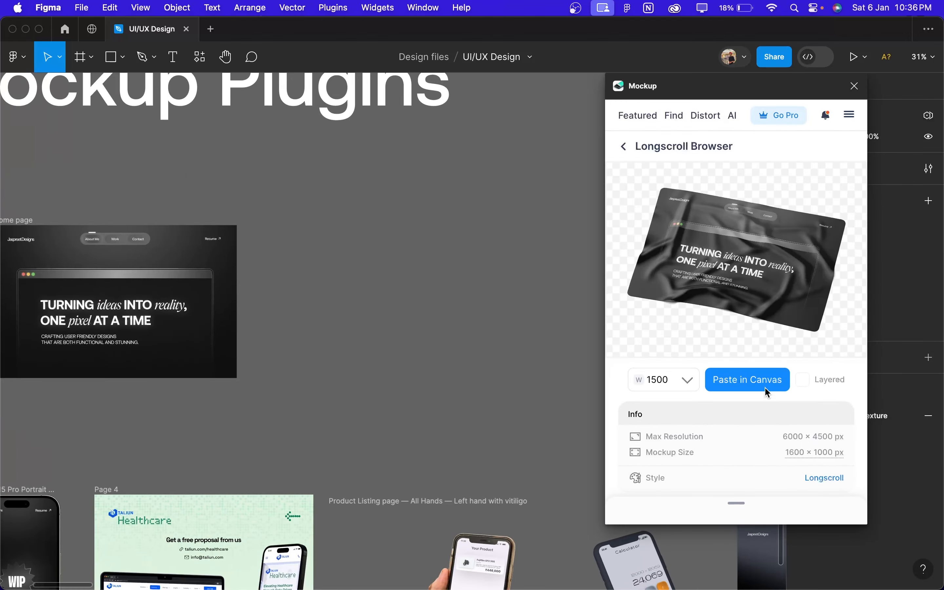
left_click(762, 387)
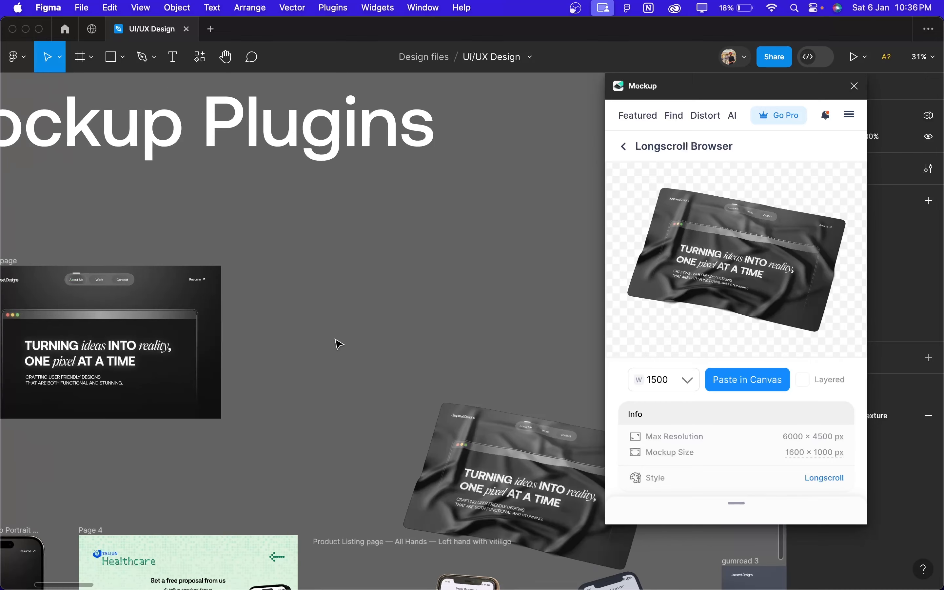
left_click(439, 412)
left_click_drag(350, 185, 337, 265)
scroll(378, 306, "up", 5)
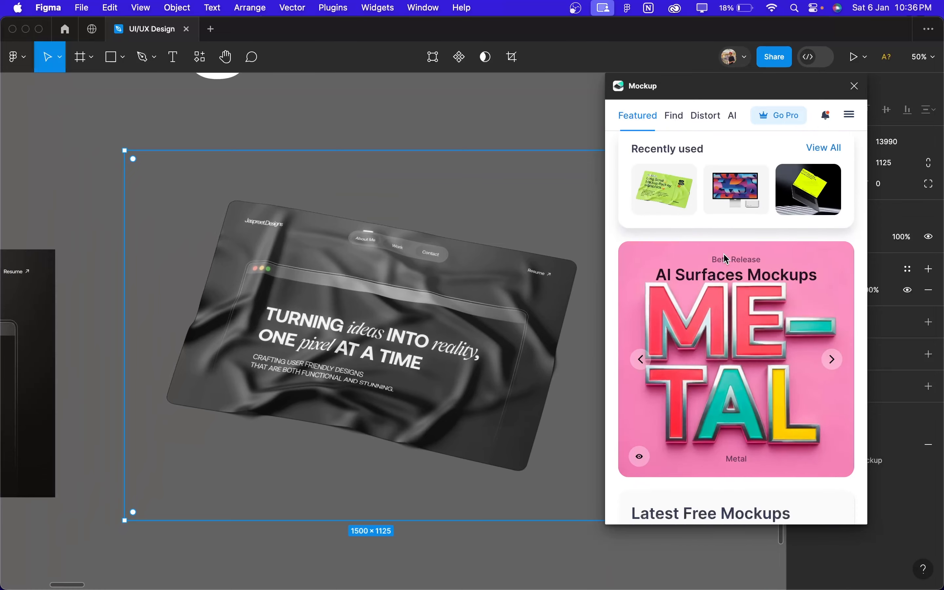
Step: Look through the Mockup plugin's Featured collections, from AI Surfaces Mockups down to the branding and iPhone 15 Pro mockups
scroll(726, 259, "down", 10)
scroll(726, 259, "down", 4)
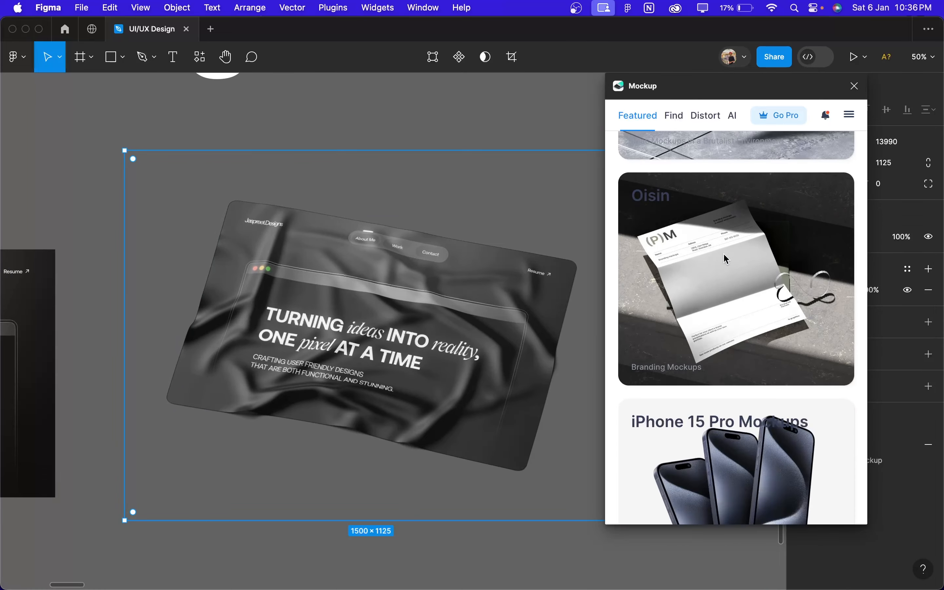
scroll(774, 428, "down", 3)
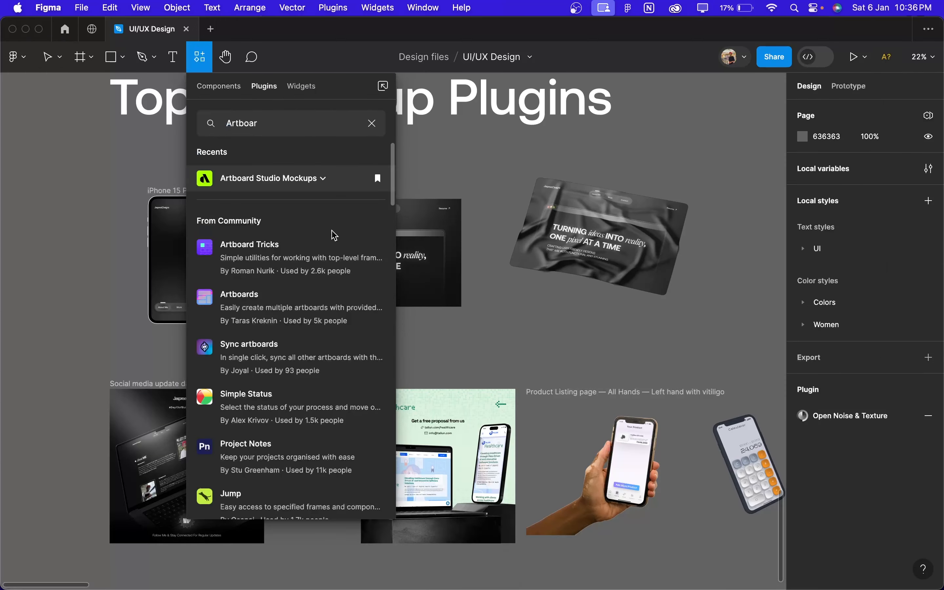
Step: Run Add Mockup Item from the Artboard Studio Mockups plugin
left_click(322, 180)
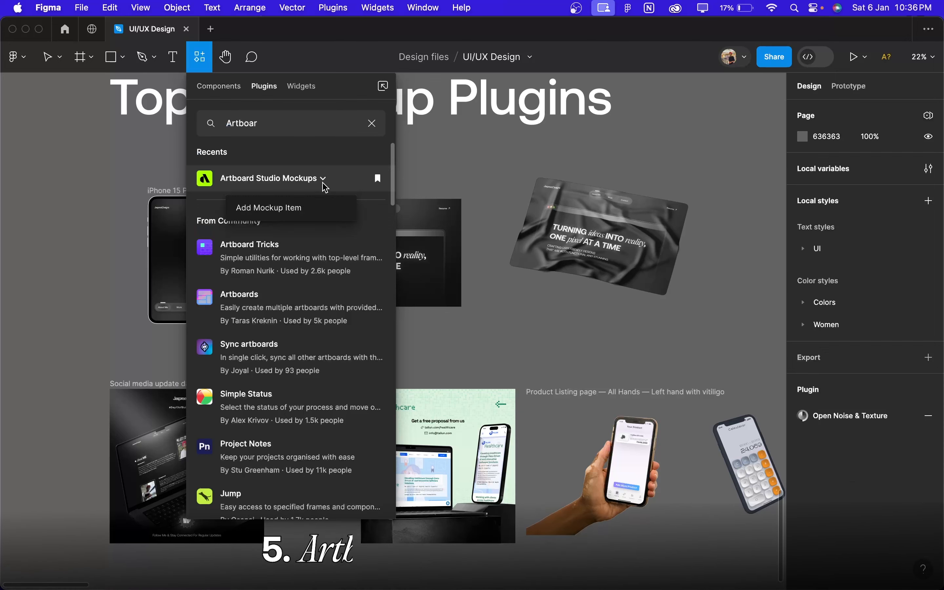
left_click(268, 208)
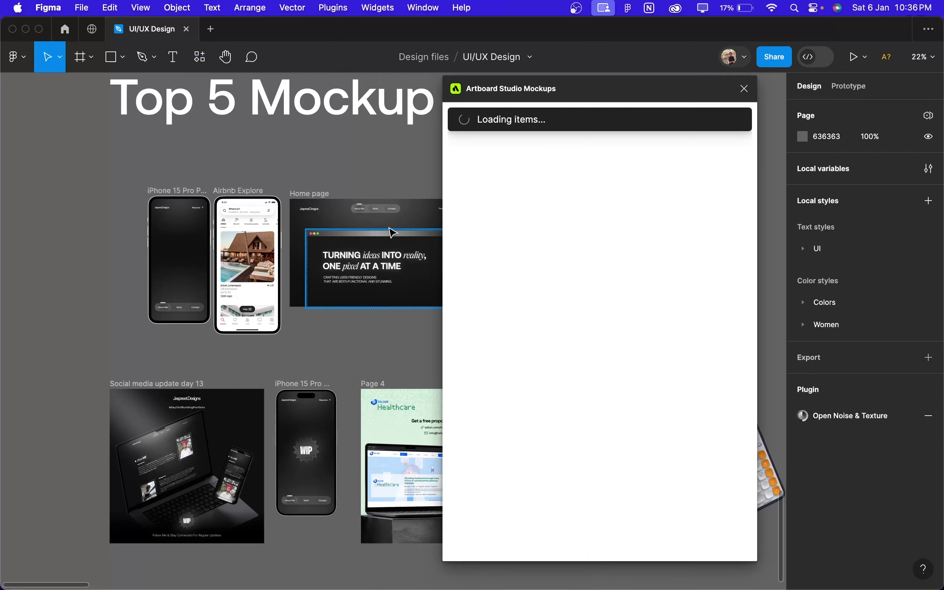
scroll(389, 229, "right", 6)
scroll(389, 228, "up", 2)
scroll(389, 228, "down", 1)
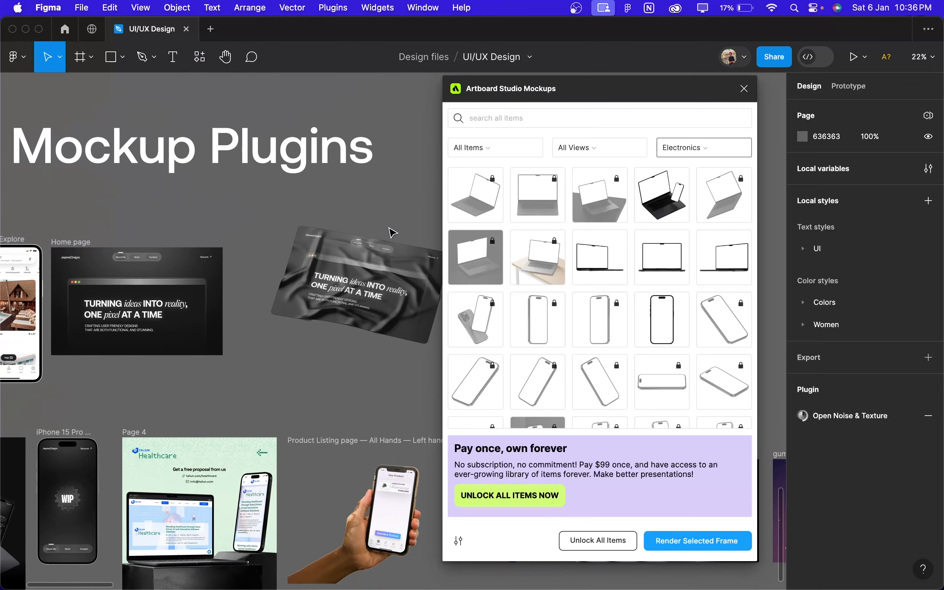
Step: Filter the Electronics mockups to Free Items and browse the available devices
left_click(503, 150)
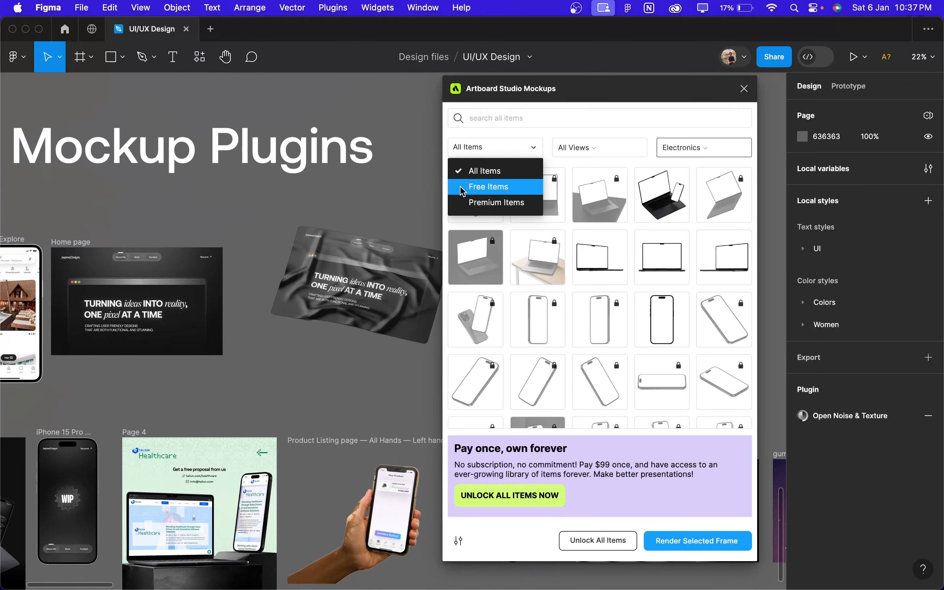
left_click(492, 192)
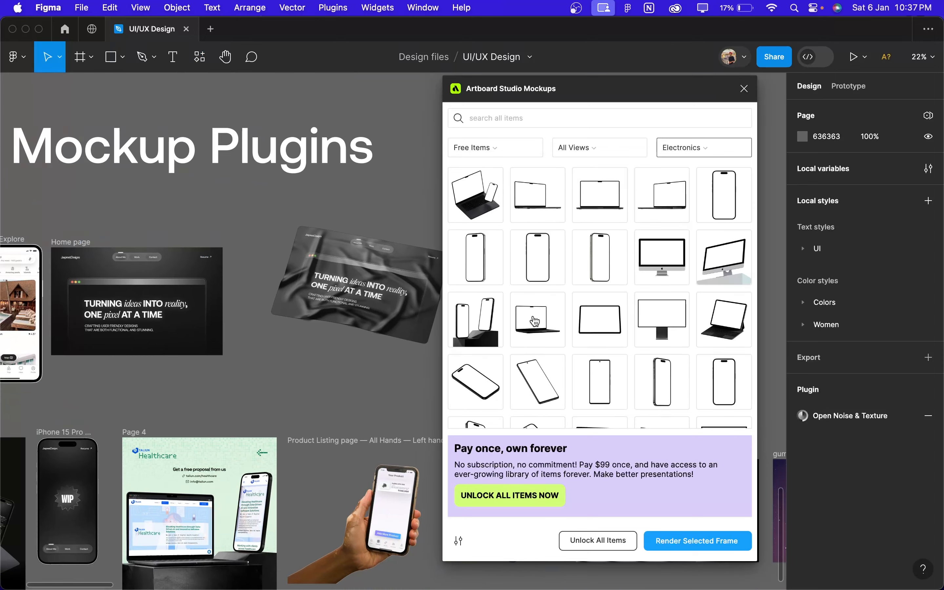
scroll(535, 322, "down", 10)
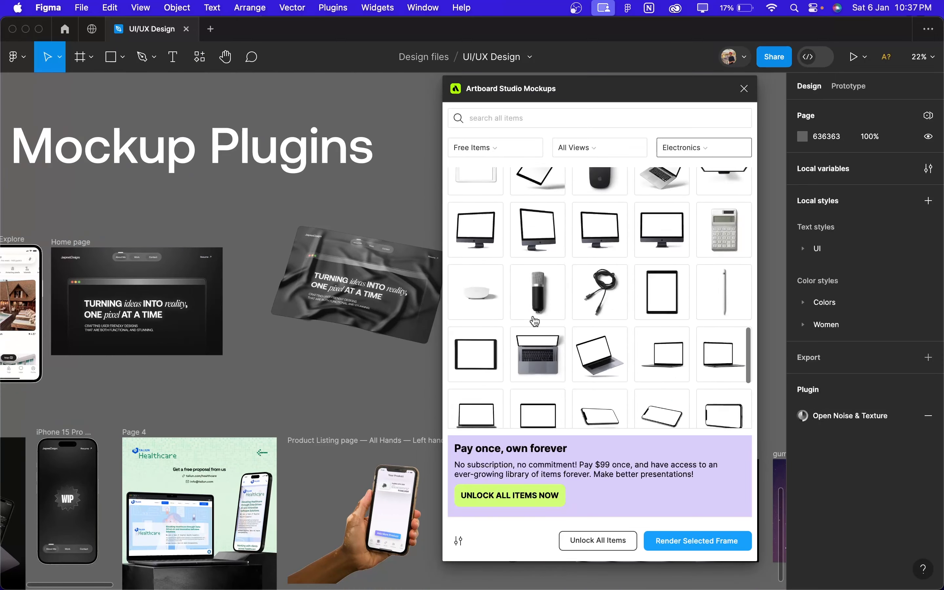
scroll(535, 321, "down", 5)
scroll(534, 322, "up", 10)
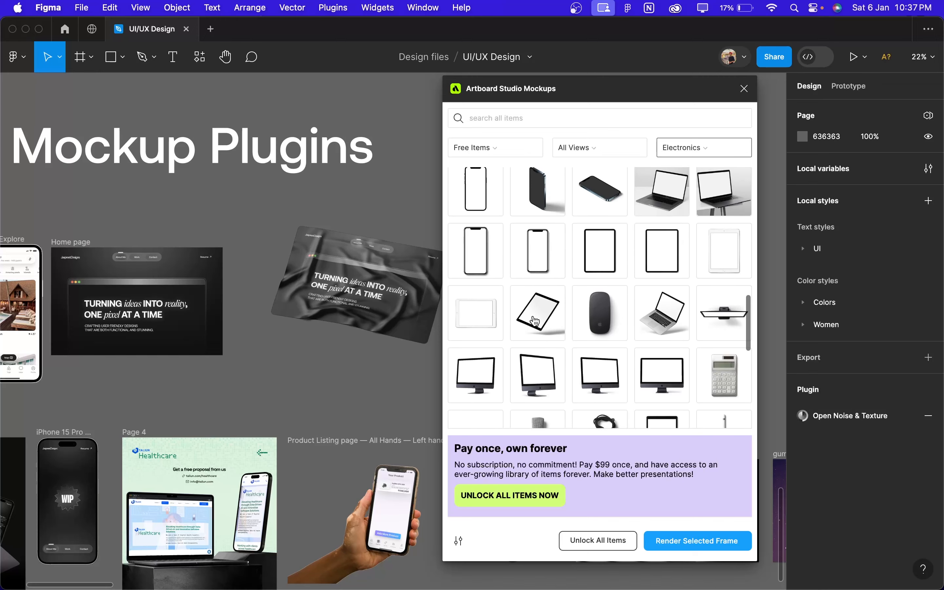
scroll(535, 322, "down", 5)
Step: Add the free black Macbook Air 2022 on a stone block mockup to the canvas
scroll(312, 338, "right", 5)
scroll(312, 338, "down", 2)
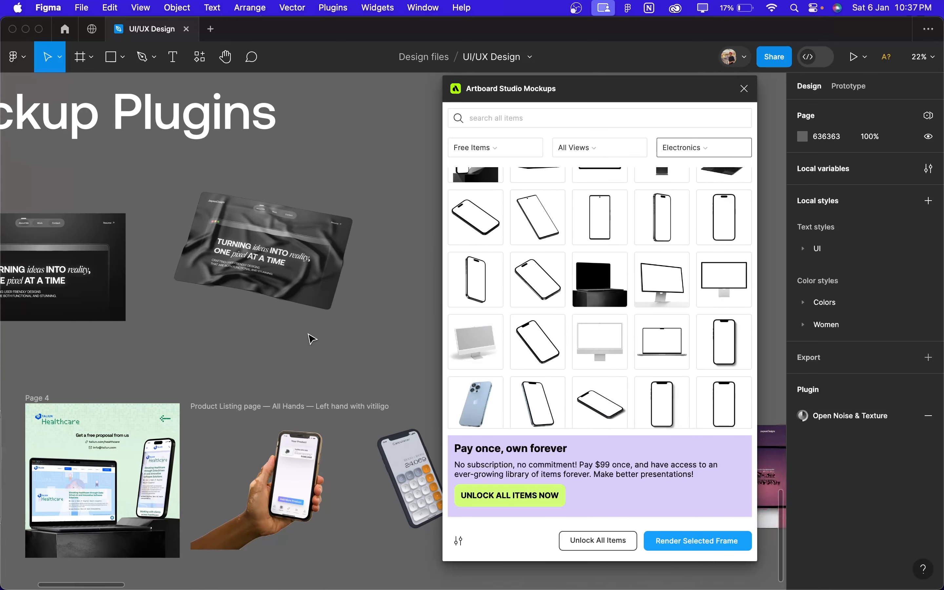
scroll(312, 337, "right", 5)
scroll(312, 338, "up", 2)
left_click(600, 279)
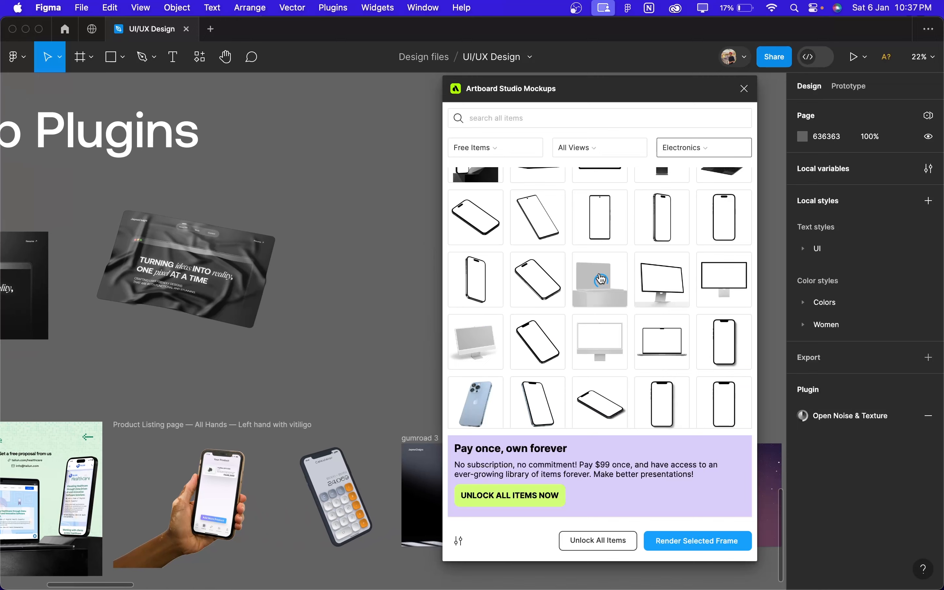
scroll(396, 302, "right", 10)
scroll(396, 303, "up", 5)
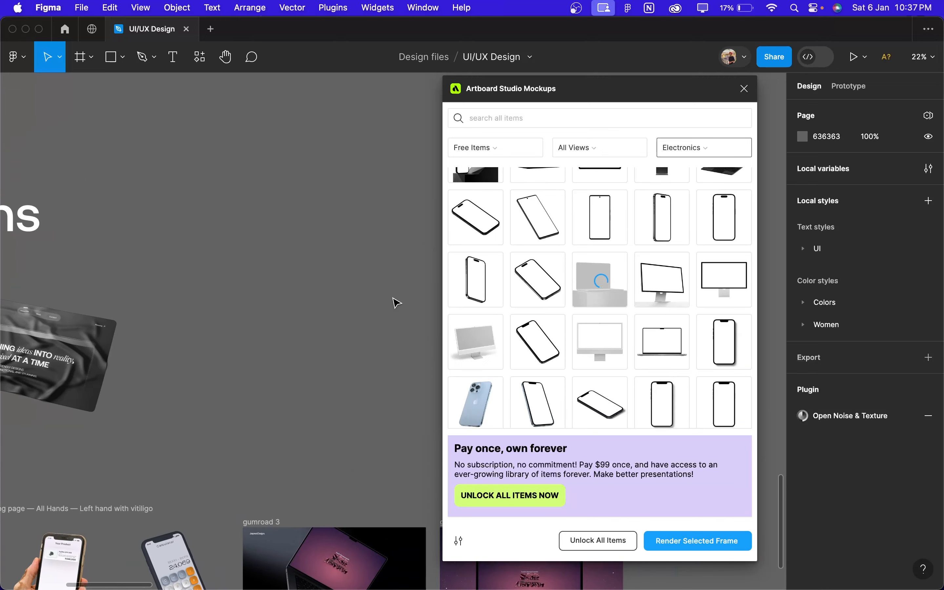
scroll(395, 302, "down", 5)
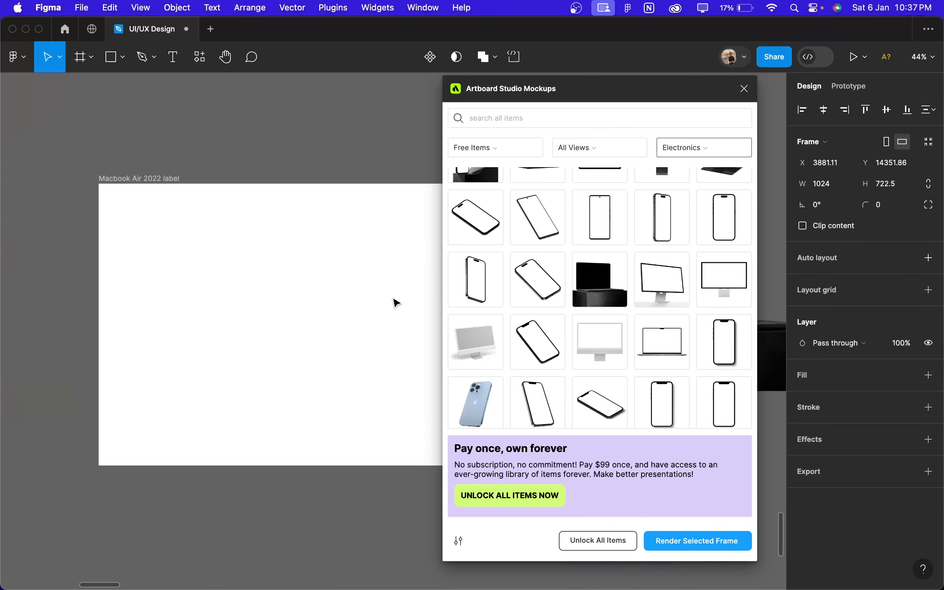
Step: Place a copy of the Home page frame inside the Macbook Air 2022 label frame and center it horizontally and vertically
scroll(397, 302, "down", 3)
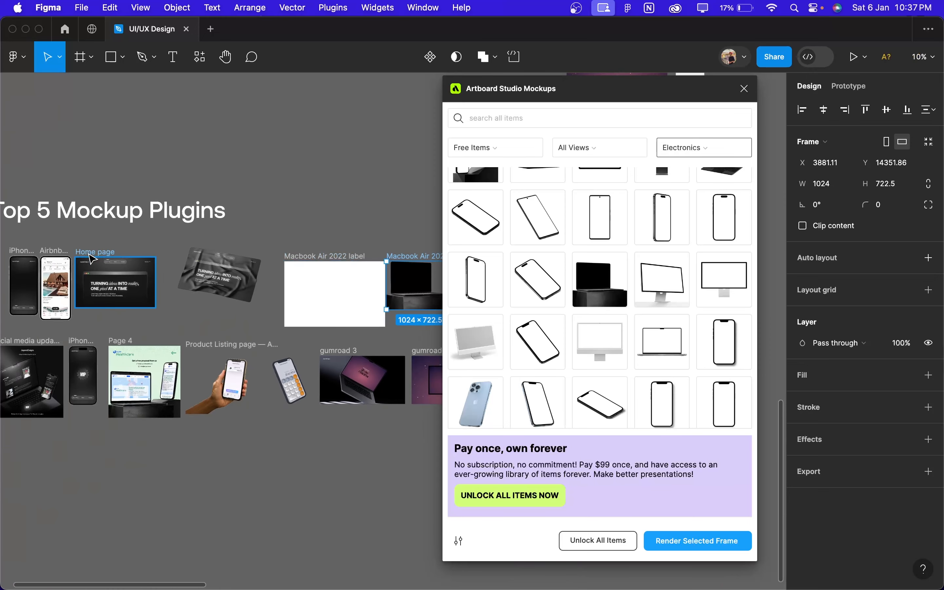
left_click_drag(89, 252, 318, 270)
scroll(314, 270, "up", 5)
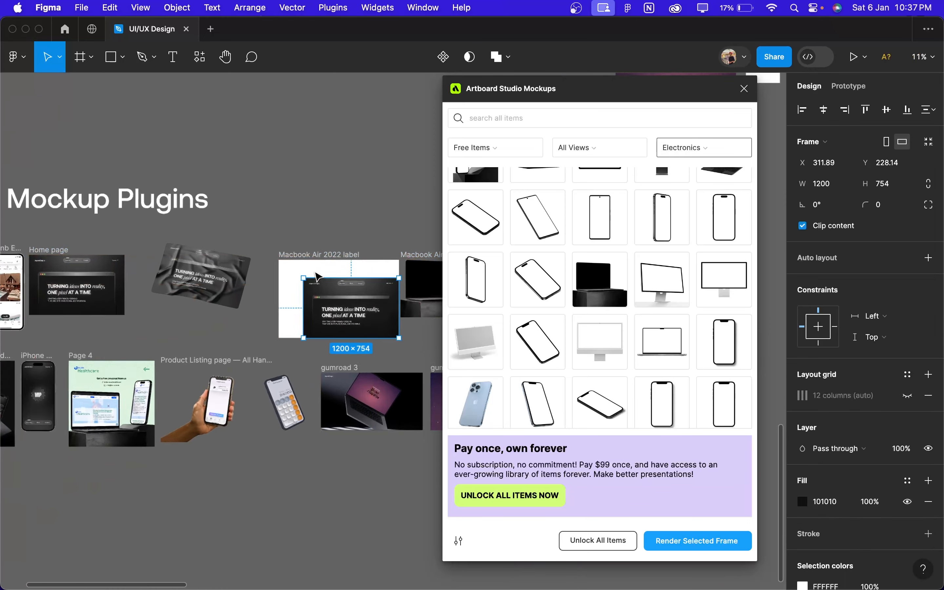
left_click(823, 109)
left_click(886, 109)
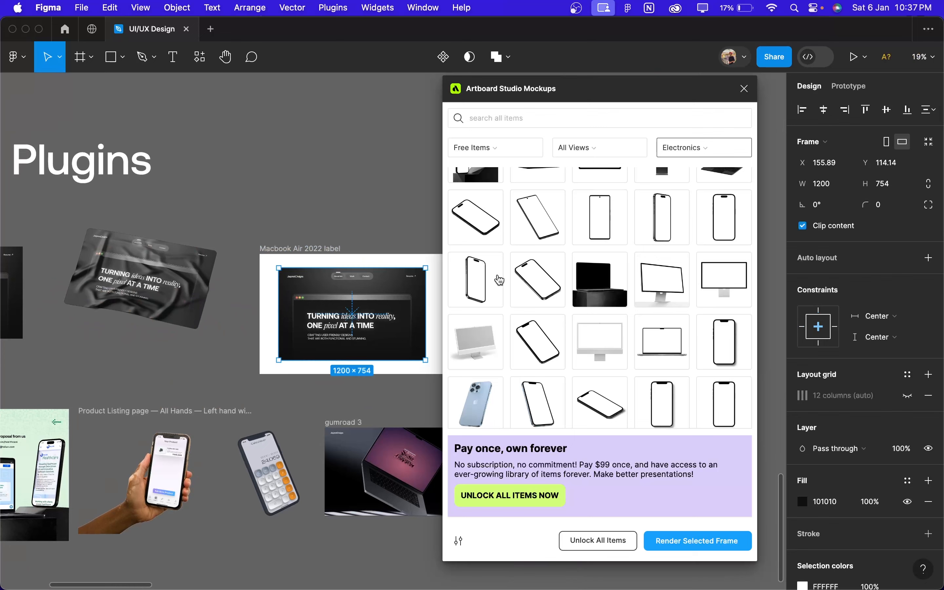
Step: Scale the Home page copy proportionally from its center to about 1563 × 982 so it covers the label frame
scroll(296, 369, "right", 2)
scroll(296, 370, "up", 2)
key("k")
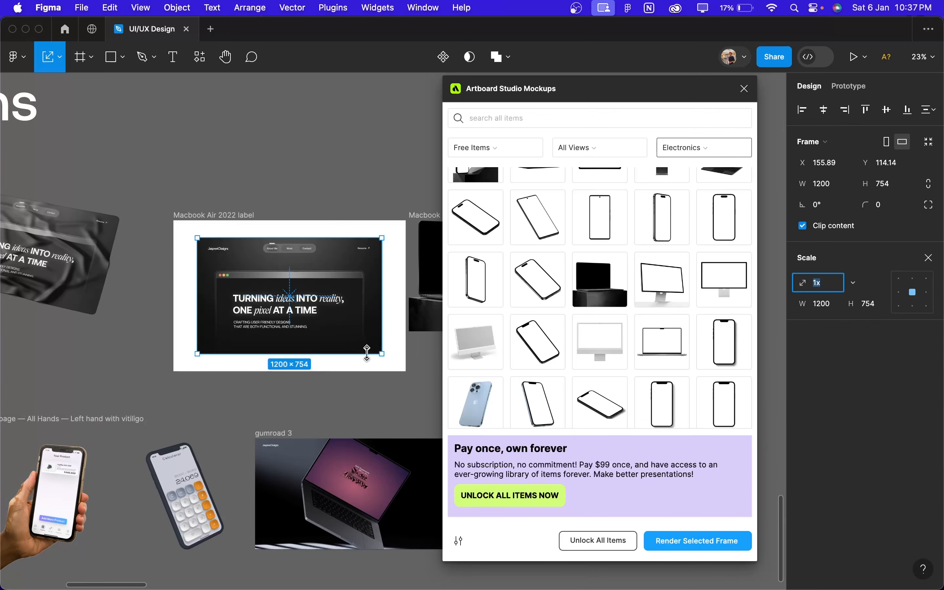
left_click_drag(378, 350, 397, 369)
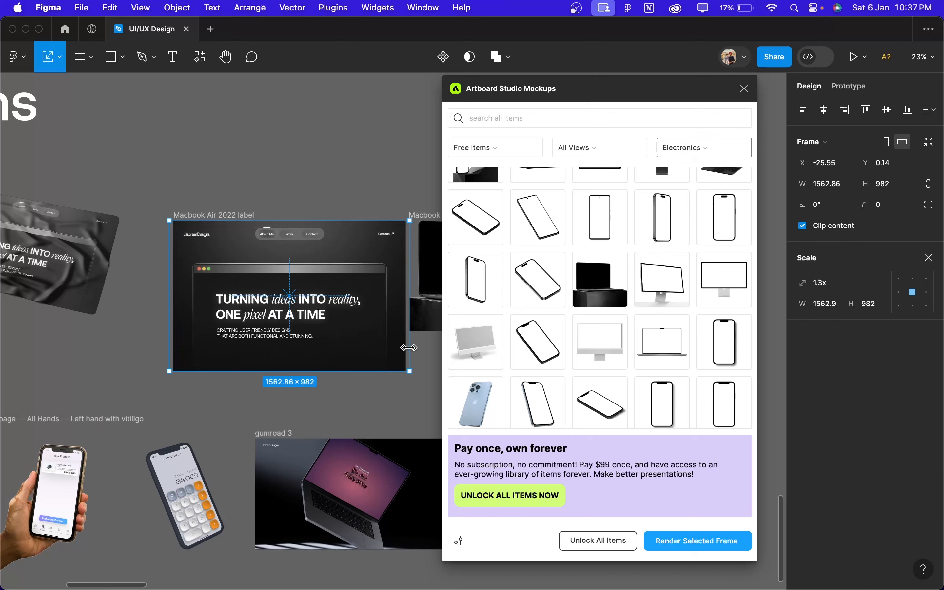
key("v")
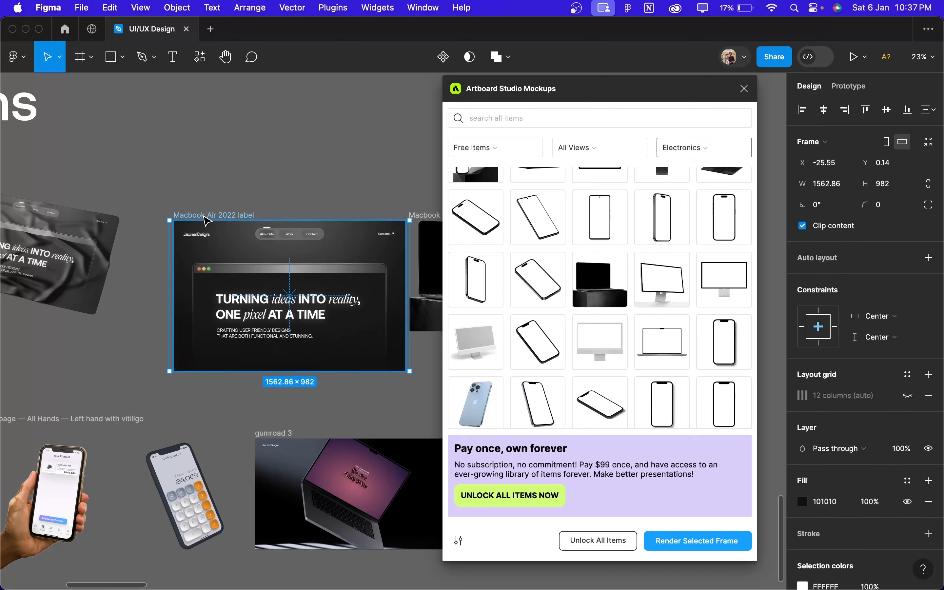
Step: Select the Macbook Air 2022 label frame, render it into the laptop mockup and inspect the screen
left_click(205, 216)
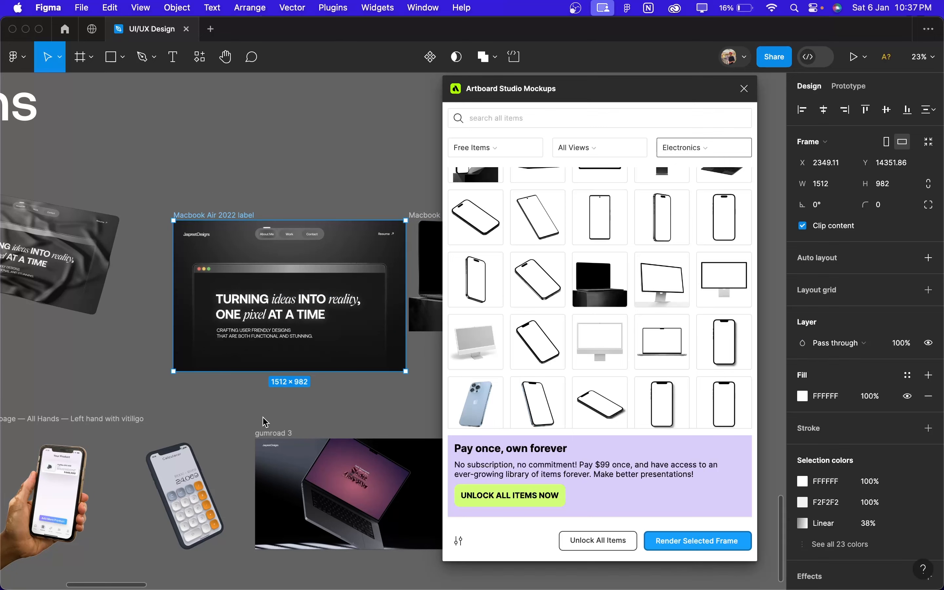
scroll(263, 418, "right", 4)
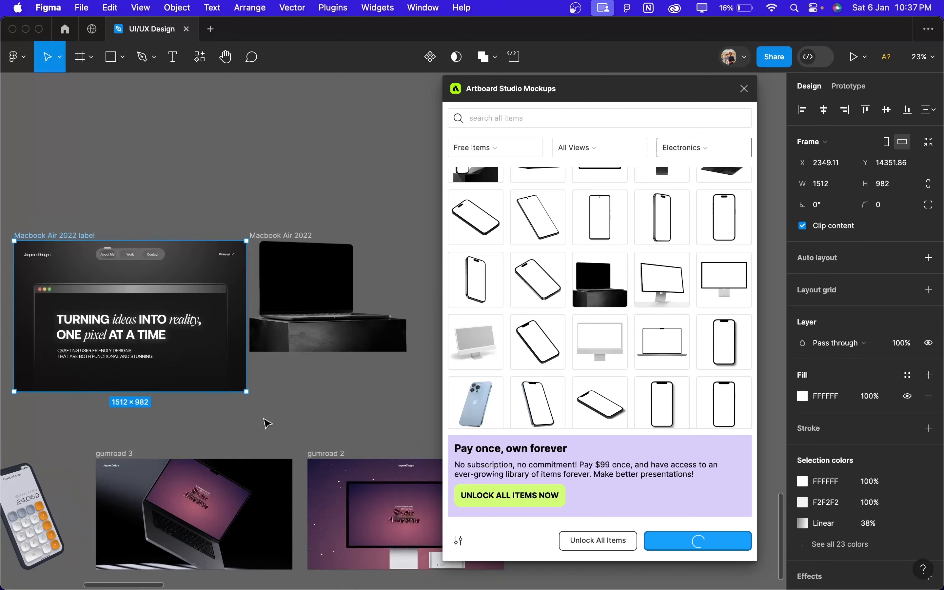
scroll(328, 277, "up", 10)
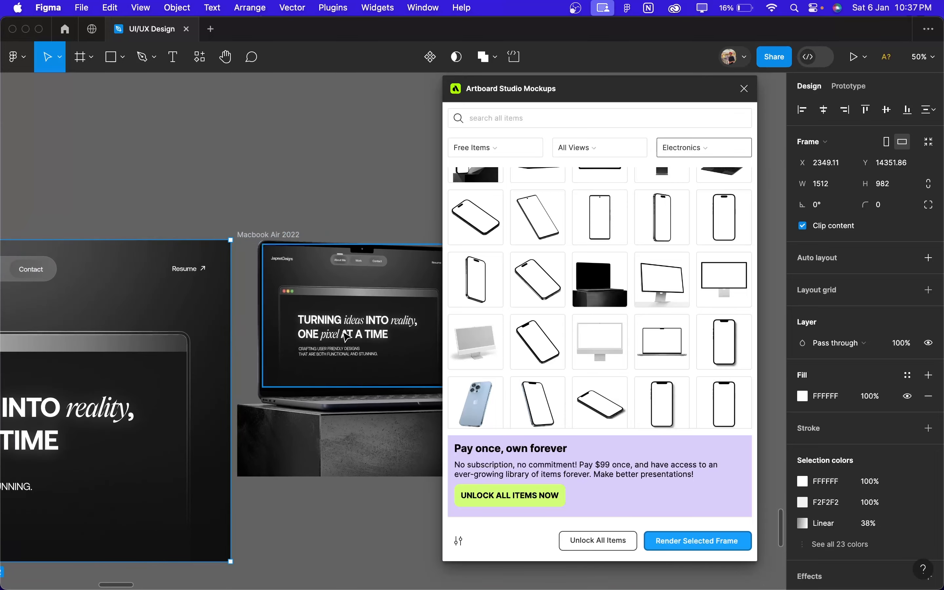
scroll(346, 336, "up", 1)
scroll(347, 336, "down", 5)
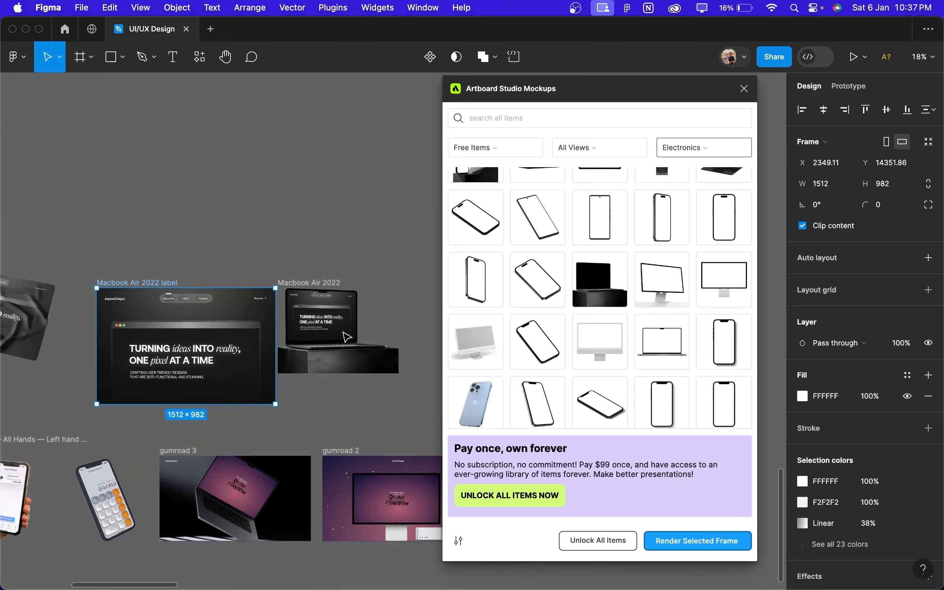